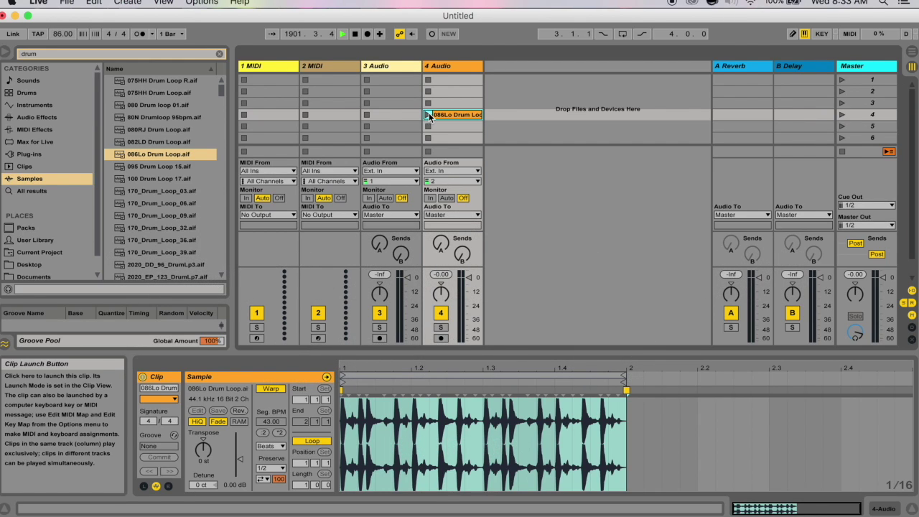
# Launch the 086Lo Drum Loop clip on the 4 Audio track and set the song tempo to 120 BPM.
pyautogui.click(429, 115)
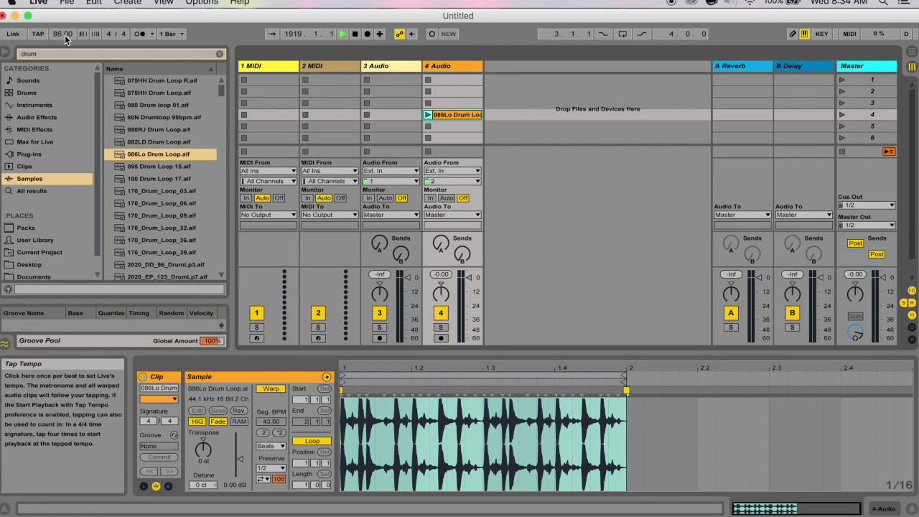
pyautogui.moveTo(65, 34)
pyautogui.mouseDown()
pyautogui.moveTo(64, 43)
pyautogui.moveTo(65, 0)
pyautogui.moveTo(64, 34)
pyautogui.mouseUp()
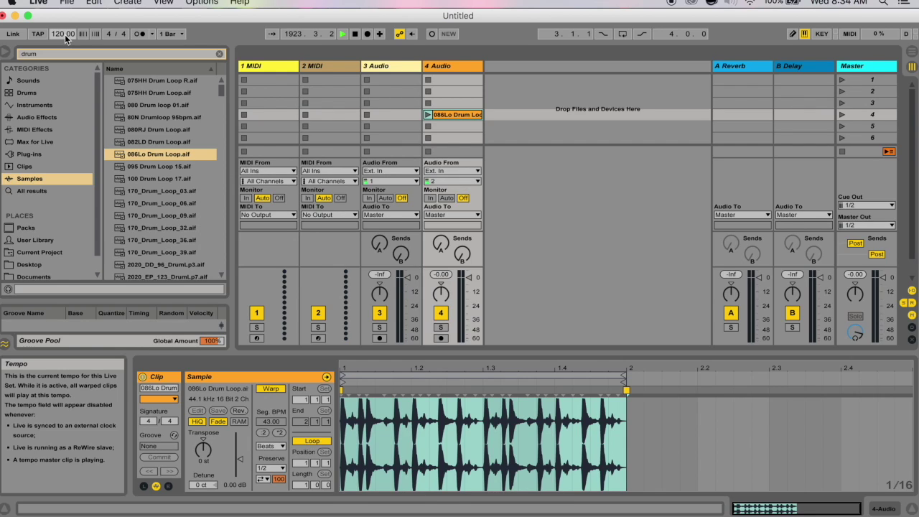
# View the key mapping mode with the tempo controls as target and the MIDI mapping mode, leaving both without assigning anything.
pyautogui.click(822, 34)
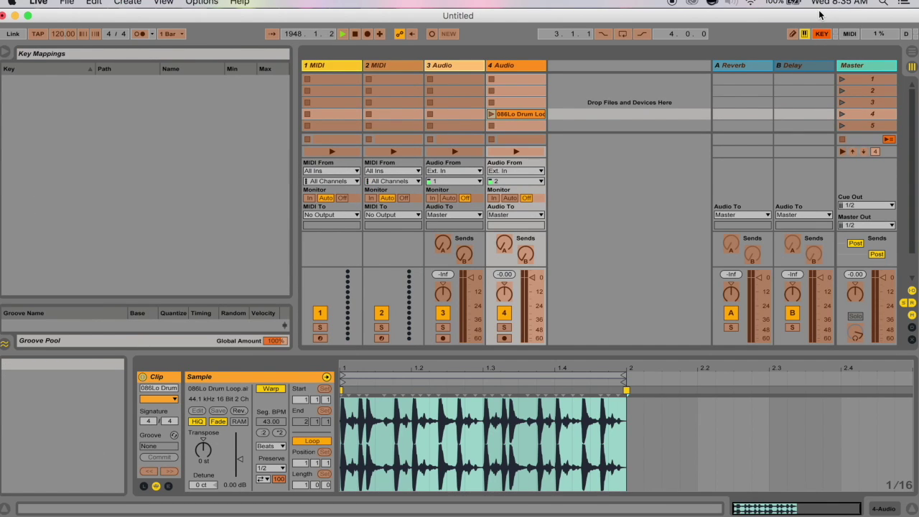
pyautogui.click(61, 34)
pyautogui.click(822, 34)
pyautogui.click(849, 34)
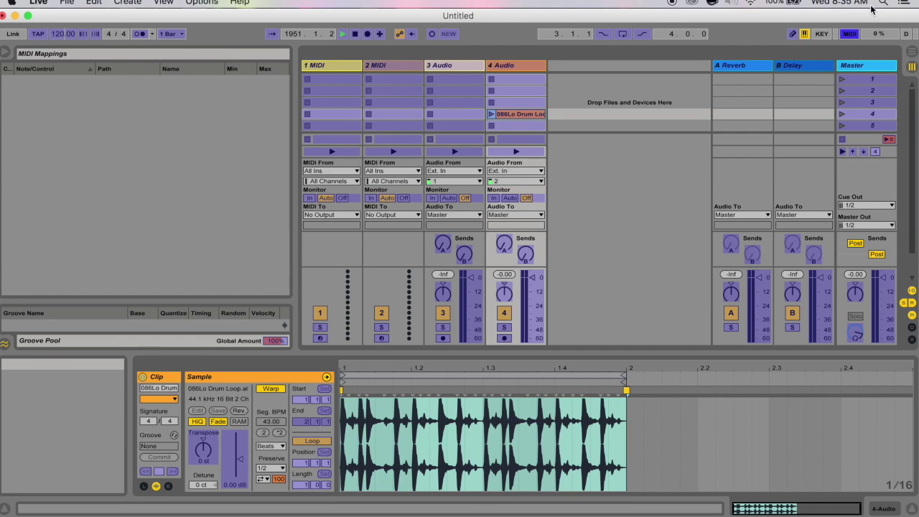
pyautogui.click(849, 34)
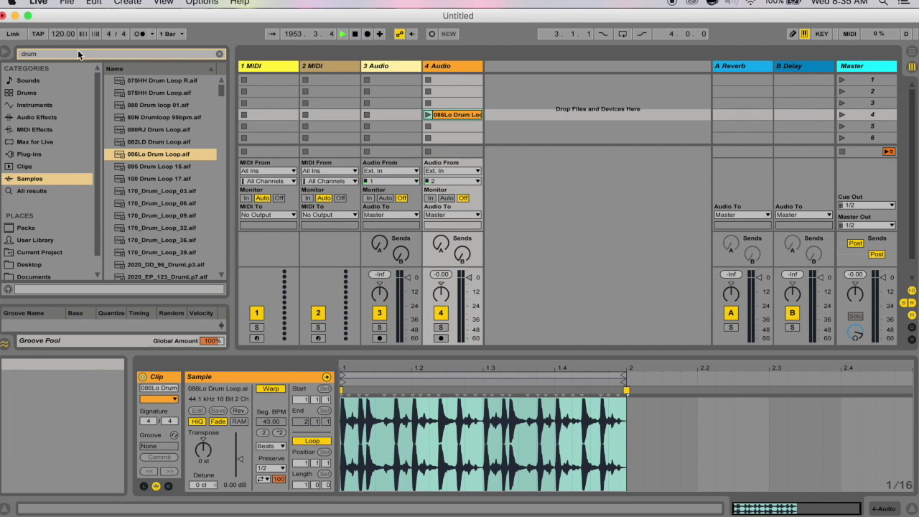
# Tap in a slower song tempo of 71.45 BPM.
pyautogui.click(38, 34)
pyautogui.click(38, 33)
pyautogui.click(38, 34)
pyautogui.click(42, 37)
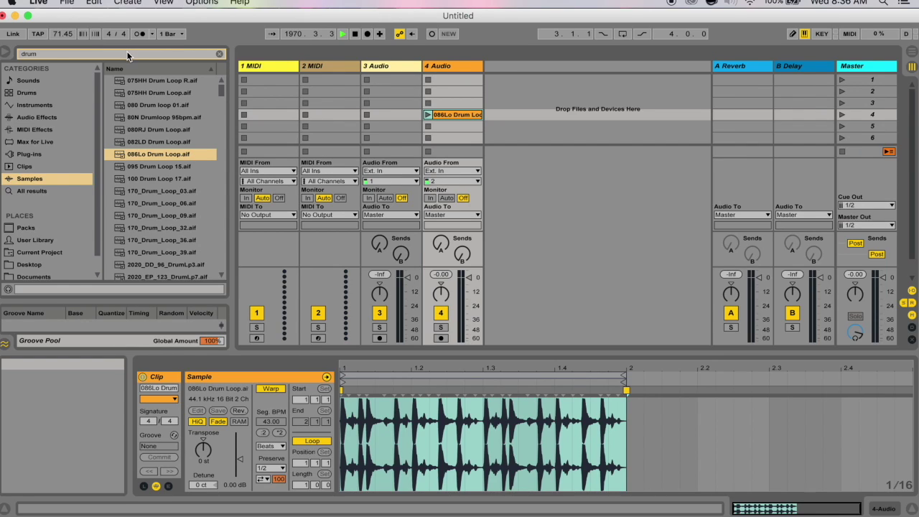
# Try nudging the tempo down and up, playing the drum loop clip to hear it, and stop the clip.
pyautogui.click(83, 34)
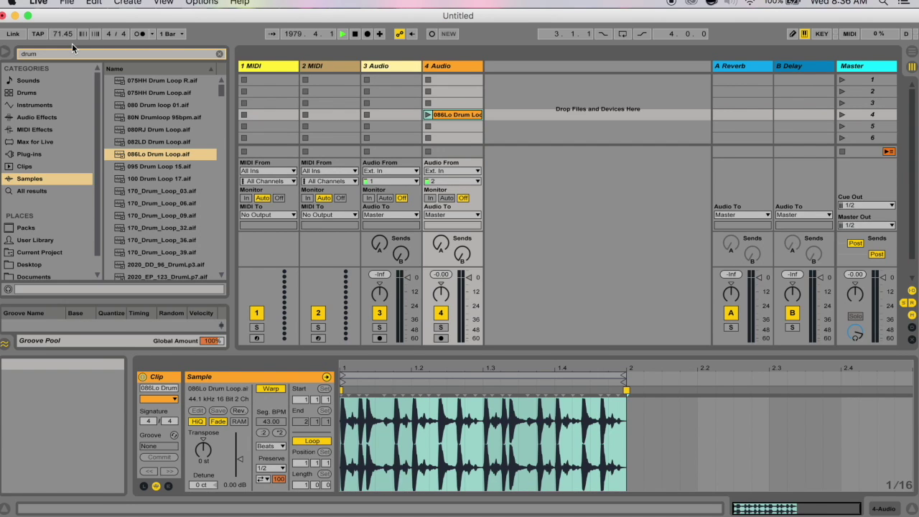
pyautogui.click(428, 115)
pyautogui.click(95, 34)
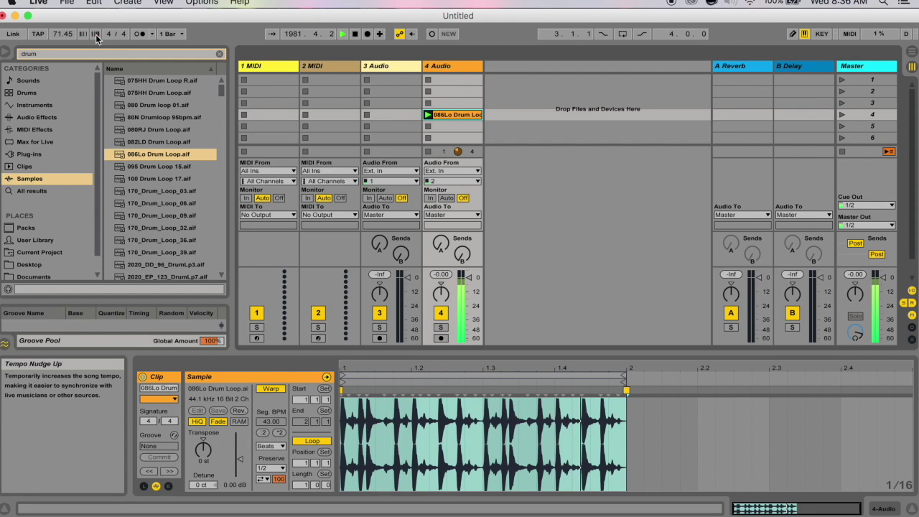
pyautogui.click(428, 152)
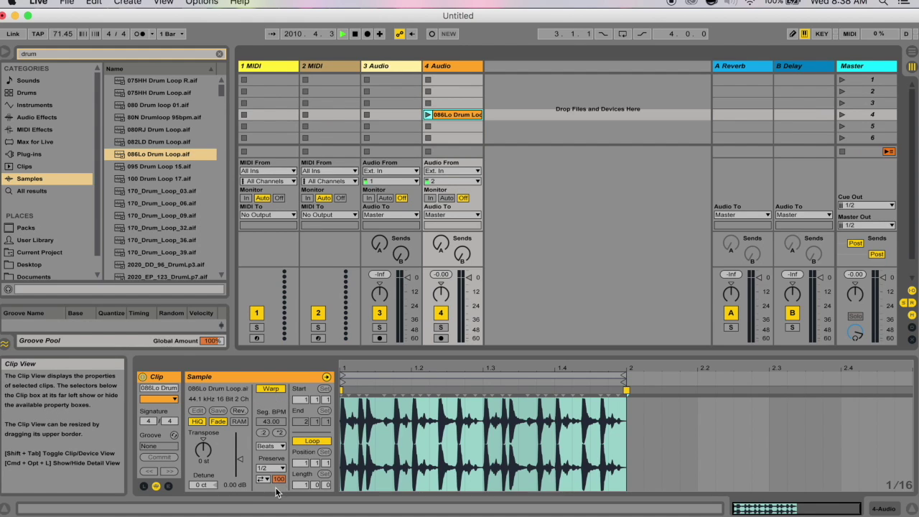
# Turn off warping for the drum loop clip and play it from the start against the metronome.
pyautogui.click(275, 390)
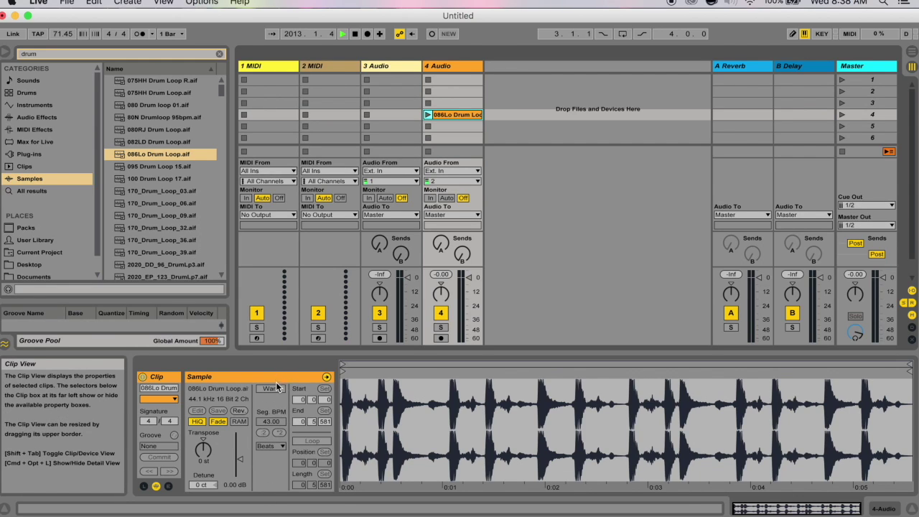
pyautogui.click(270, 388)
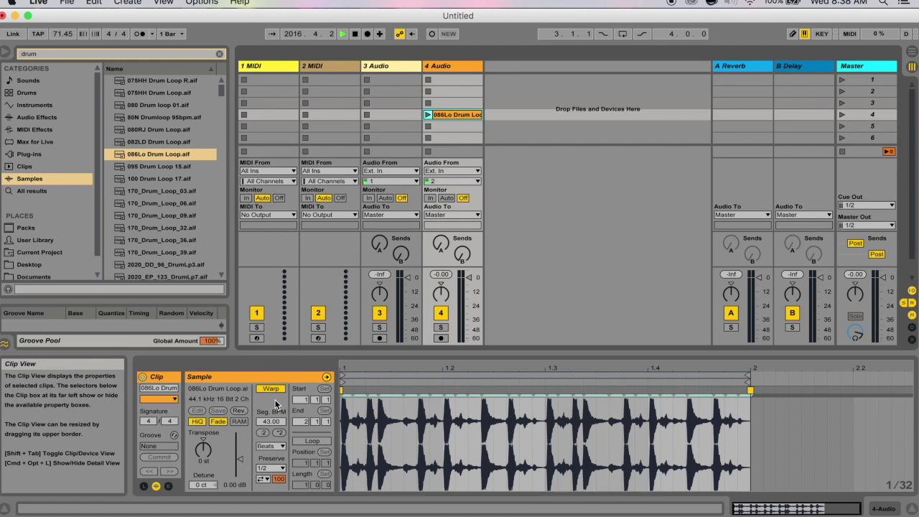
pyautogui.click(271, 389)
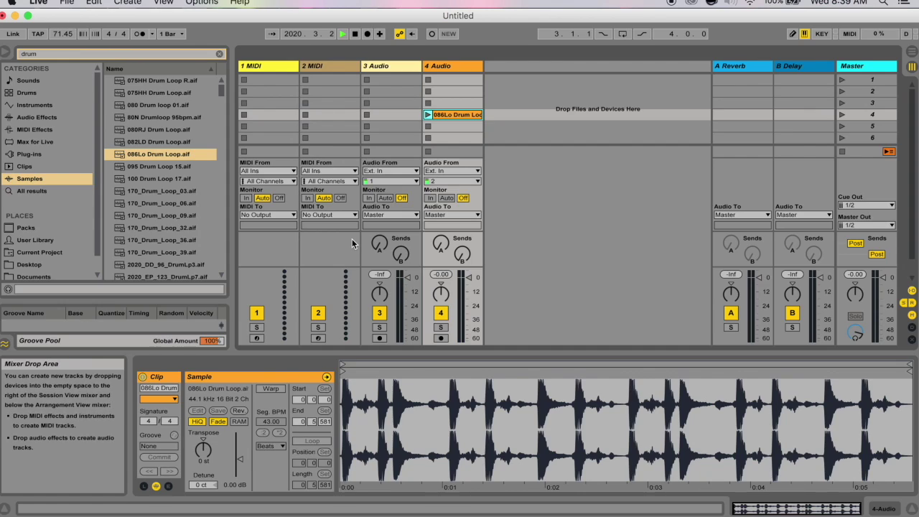
pyautogui.press('space')
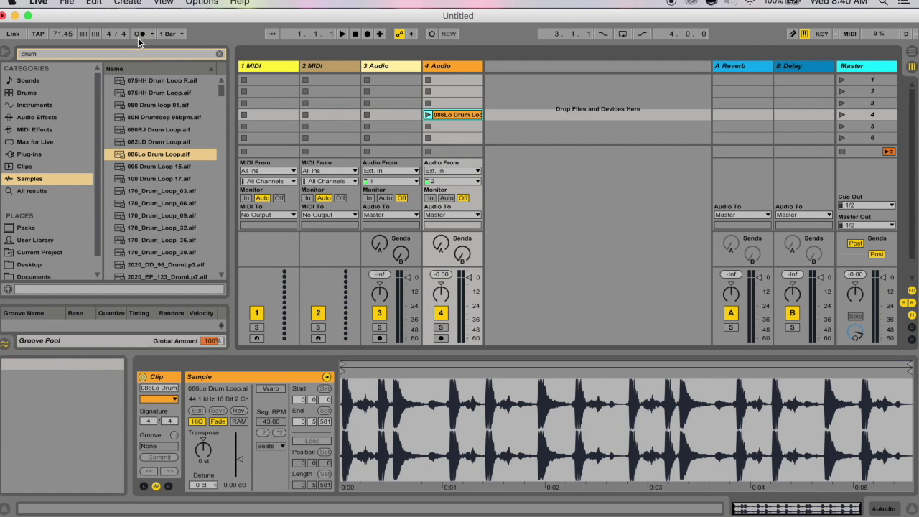
pyautogui.click(143, 36)
pyautogui.click(428, 114)
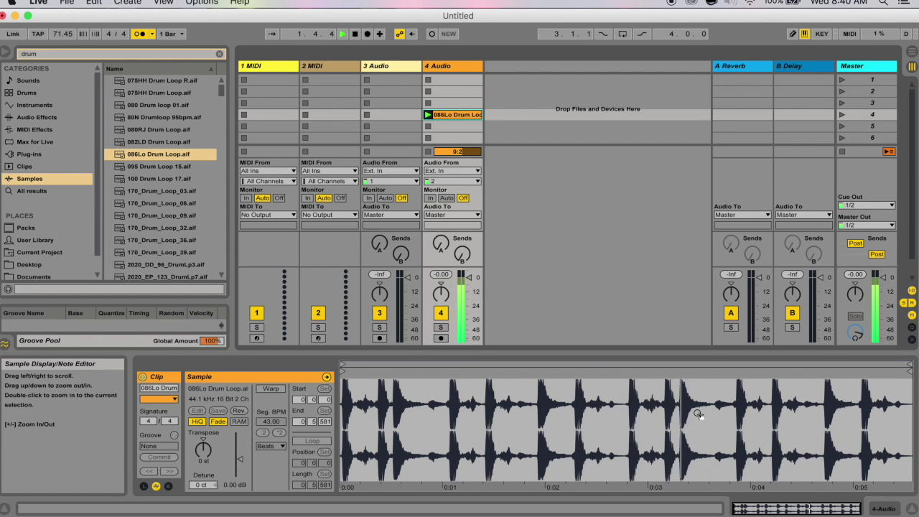
# Turn warping back on for the drum loop clip, relaunch it, and try shifting the warp marker at its end.
pyautogui.click(270, 388)
pyautogui.click(428, 114)
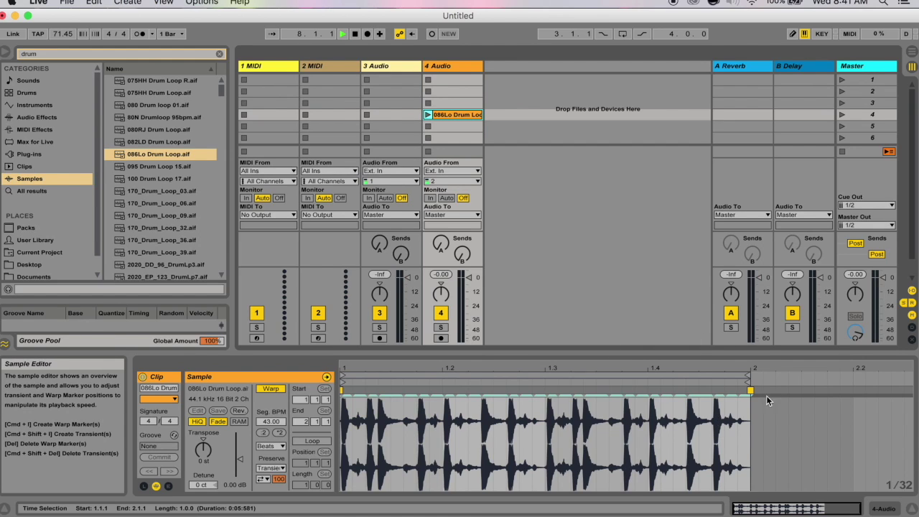
pyautogui.moveTo(750, 390)
pyautogui.mouseDown()
pyautogui.moveTo(720, 391)
pyautogui.moveTo(744, 391)
pyautogui.mouseUp()
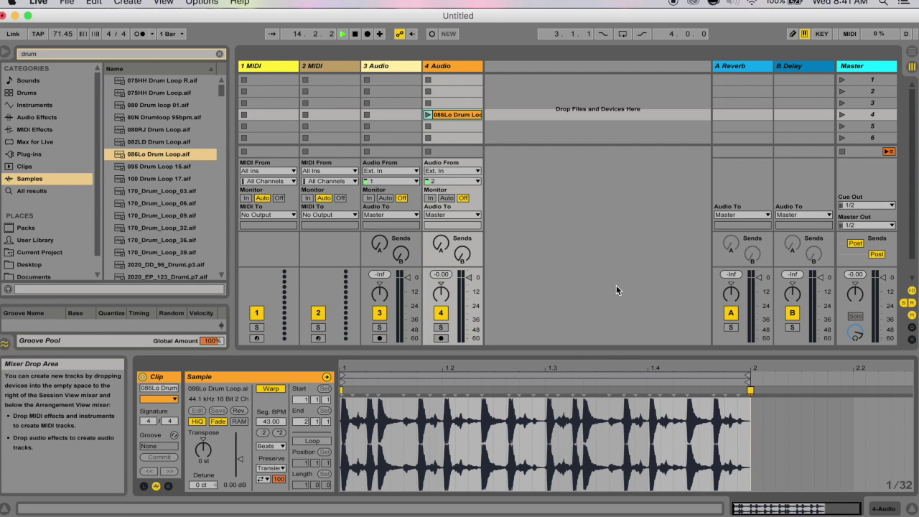
# Review the Warp/Fades preferences, including Auto-Warp Long Samples and Loop/Warp Short Samples, and close the preferences.
pyautogui.press('super+comma')
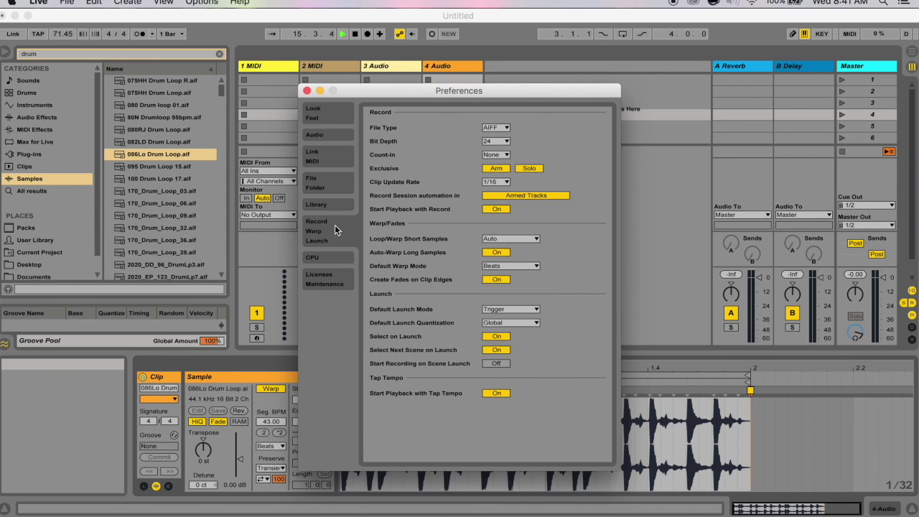
pyautogui.click(500, 252)
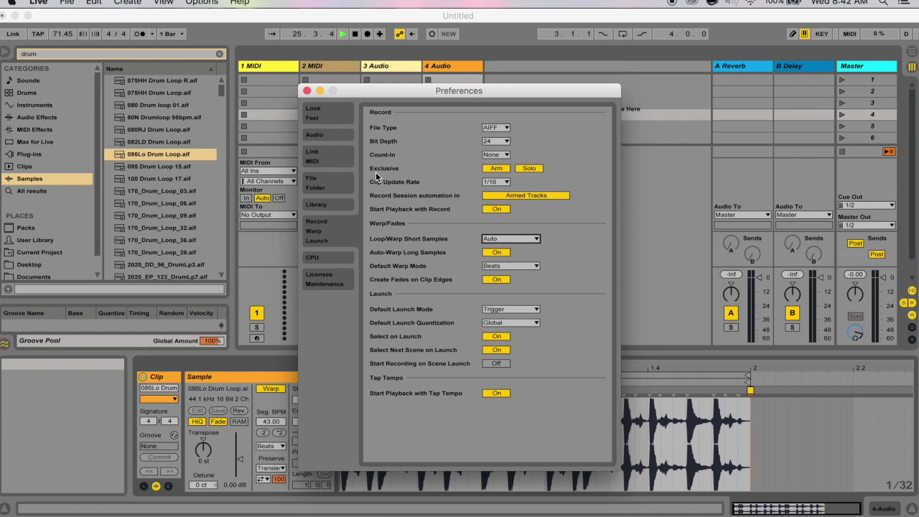
pyautogui.press('Escape')
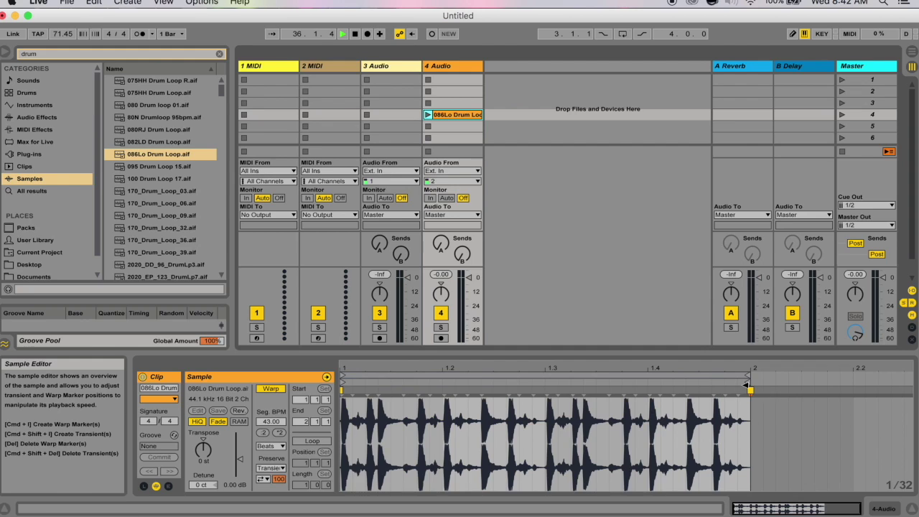
# Practise inserting warp markers near 1.4.4, 1.3.3 and 1.2.2 in the drum loop's waveform and deleting them.
pyautogui.moveTo(749, 388)
pyautogui.mouseDown()
pyautogui.moveTo(860, 383)
pyautogui.moveTo(440, 392)
pyautogui.moveTo(750, 391)
pyautogui.mouseUp()
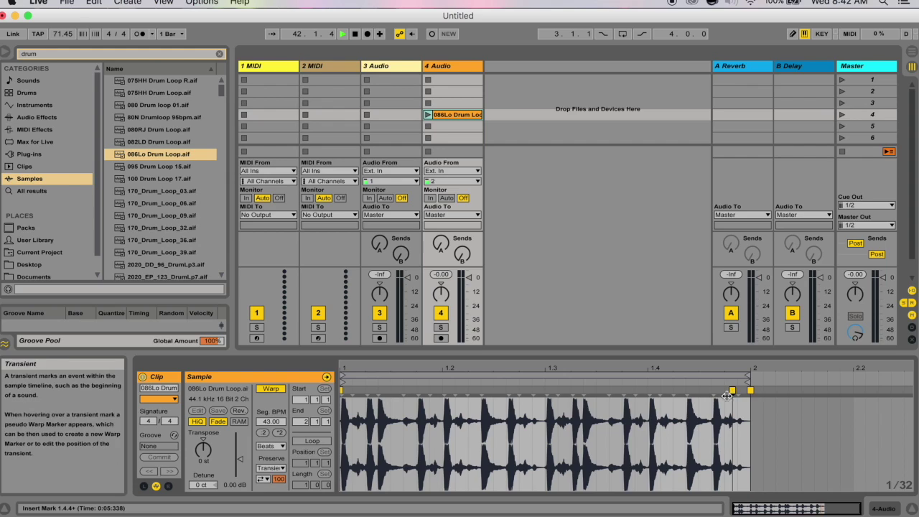
pyautogui.doubleClick(733, 392)
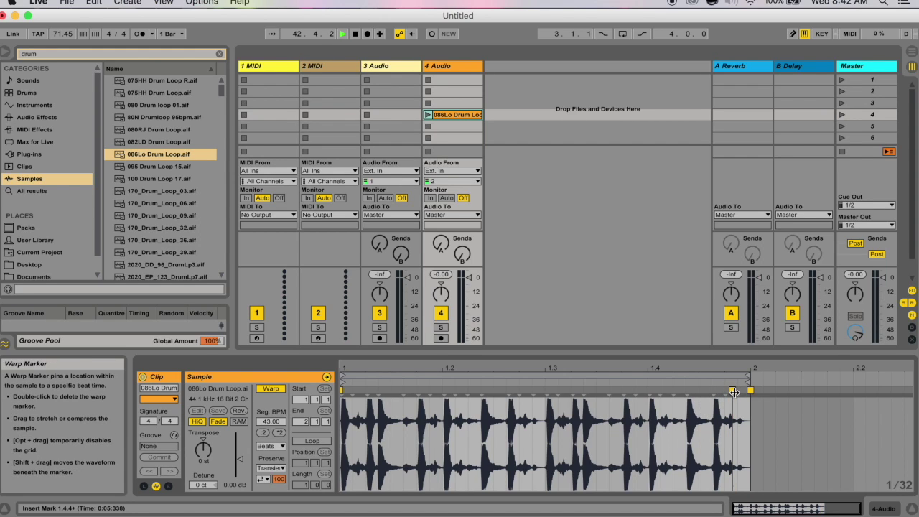
pyautogui.doubleClick(733, 392)
pyautogui.doubleClick(607, 411)
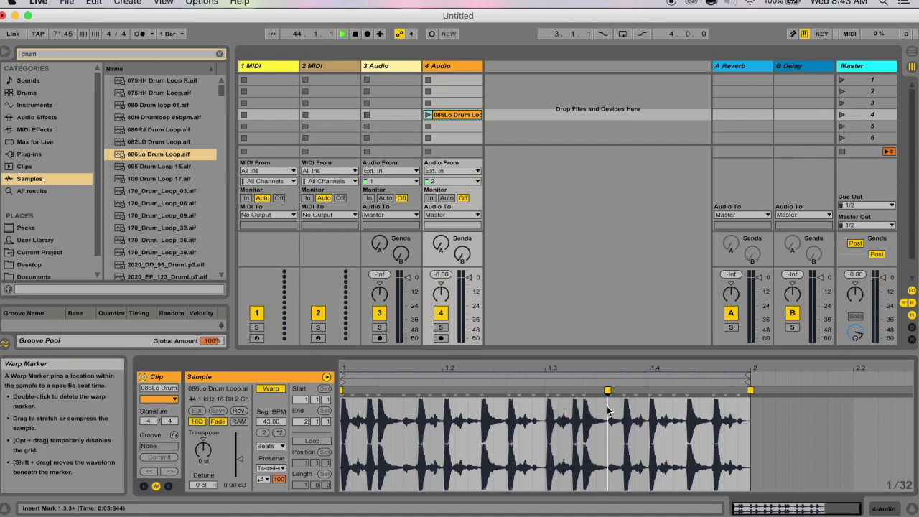
pyautogui.doubleClick(490, 411)
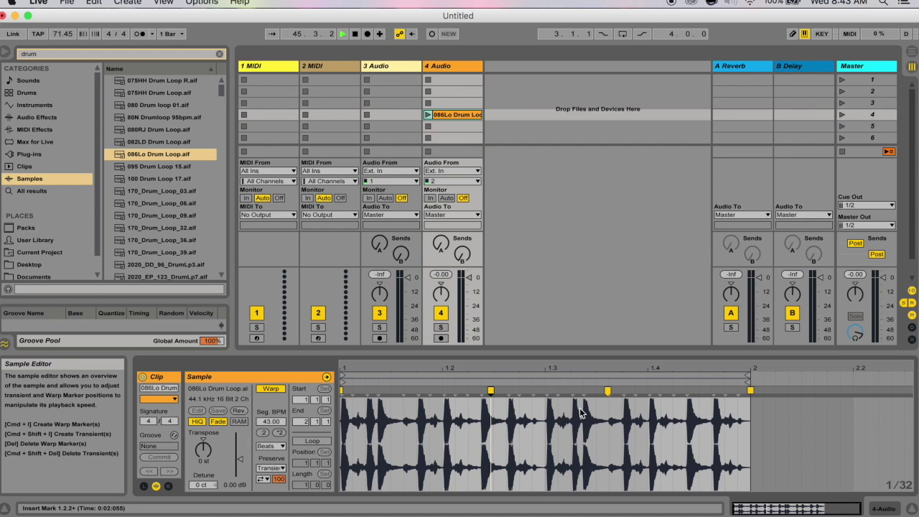
pyautogui.press('Delete')
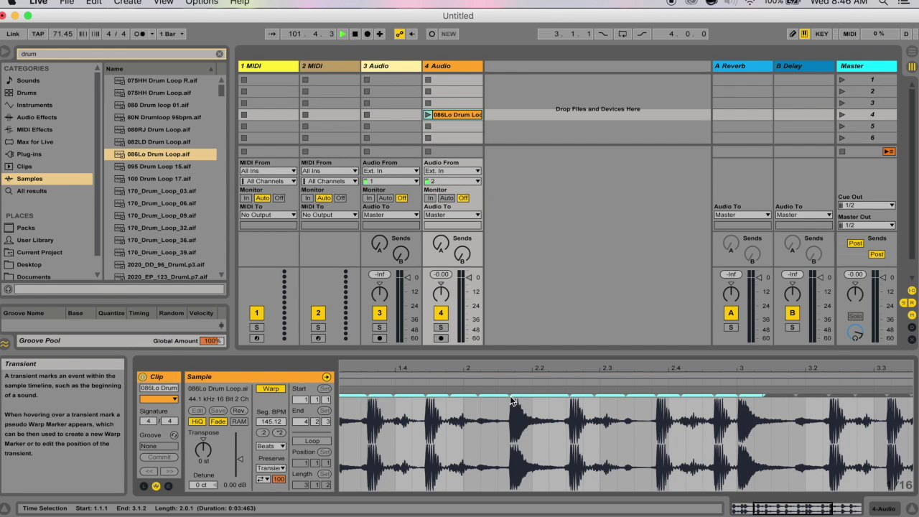
# Anchor the hit near 1.4.3 with a warp marker and warp the following hit to 2.2.1, then about half a beat earlier.
pyautogui.moveTo(508, 400)
pyautogui.mouseDown()
pyautogui.moveTo(456, 387)
pyautogui.moveTo(601, 385)
pyautogui.moveTo(430, 389)
pyautogui.moveTo(563, 393)
pyautogui.moveTo(466, 389)
pyautogui.moveTo(551, 391)
pyautogui.moveTo(482, 390)
pyautogui.moveTo(531, 391)
pyautogui.mouseUp()
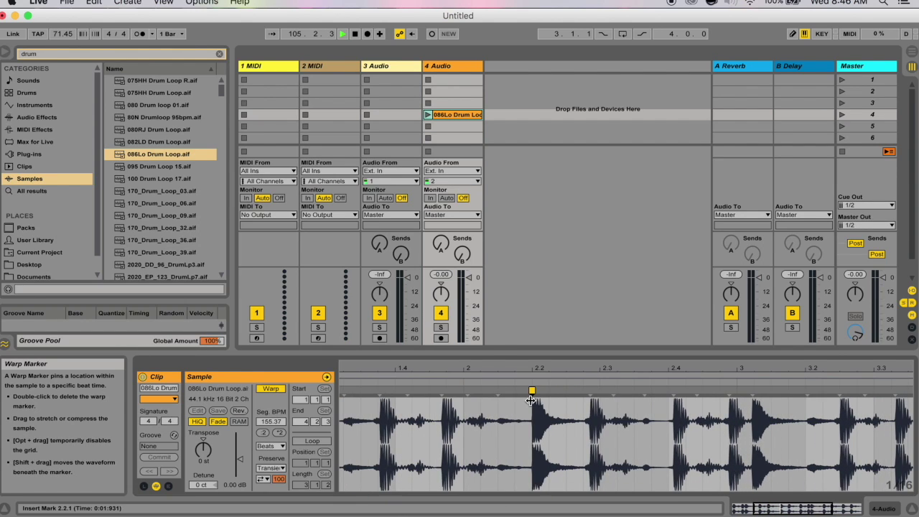
pyautogui.doubleClick(440, 389)
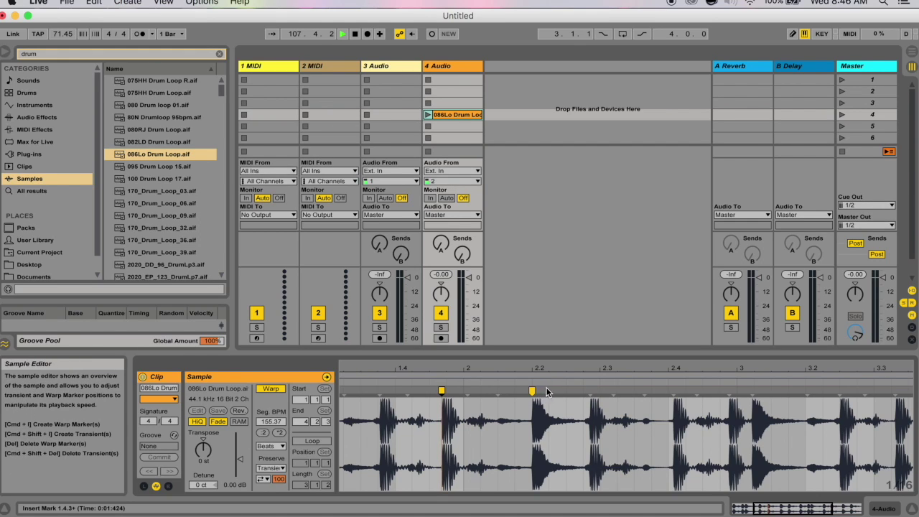
pyautogui.moveTo(531, 390)
pyautogui.mouseDown()
pyautogui.moveTo(476, 392)
pyautogui.moveTo(596, 391)
pyautogui.moveTo(480, 391)
pyautogui.moveTo(532, 387)
pyautogui.mouseUp()
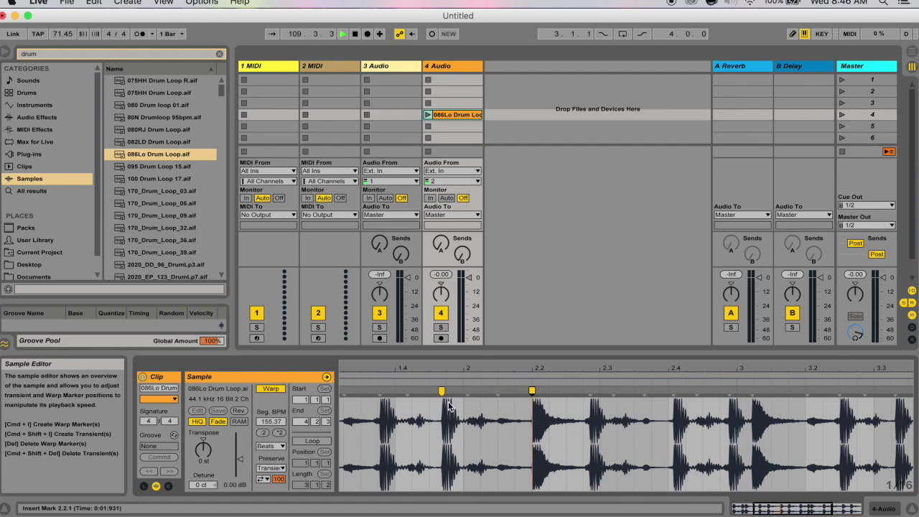
pyautogui.moveTo(532, 391); pyautogui.dragTo(498, 391)
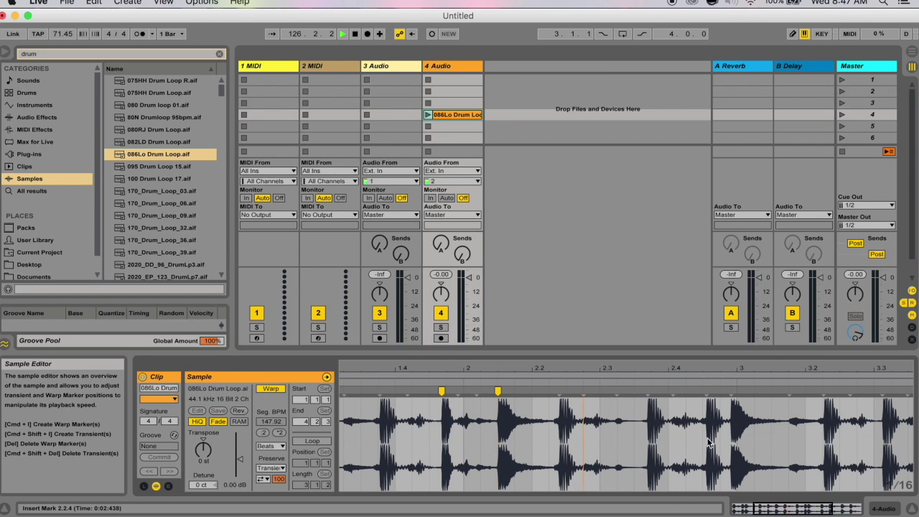
# Insert warp markers on all transients in the waveform selection from 2.2.2 to 3.1.4.
pyautogui.click(789, 445)
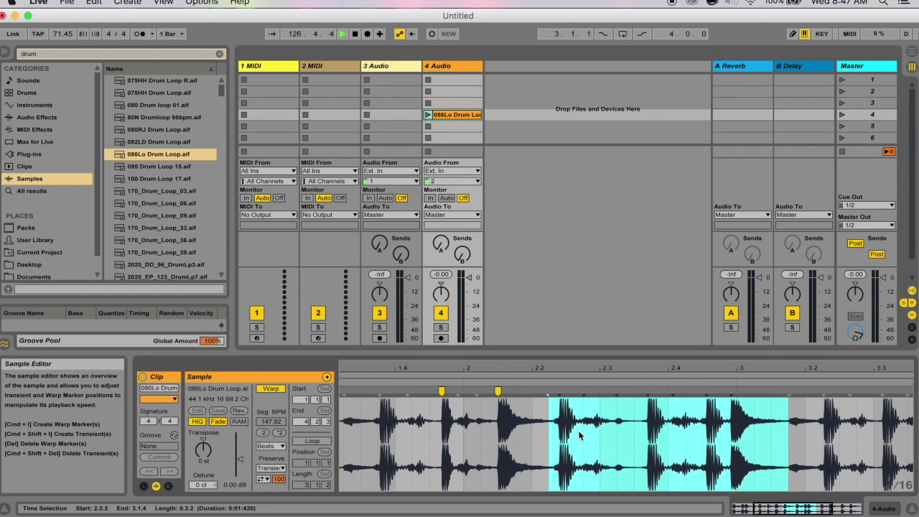
pyautogui.click(127, 2)
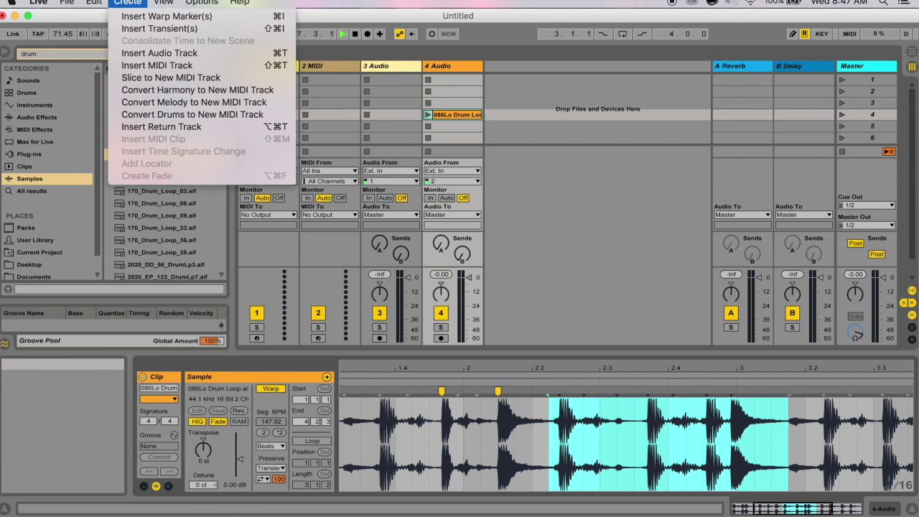
pyautogui.click(146, 16)
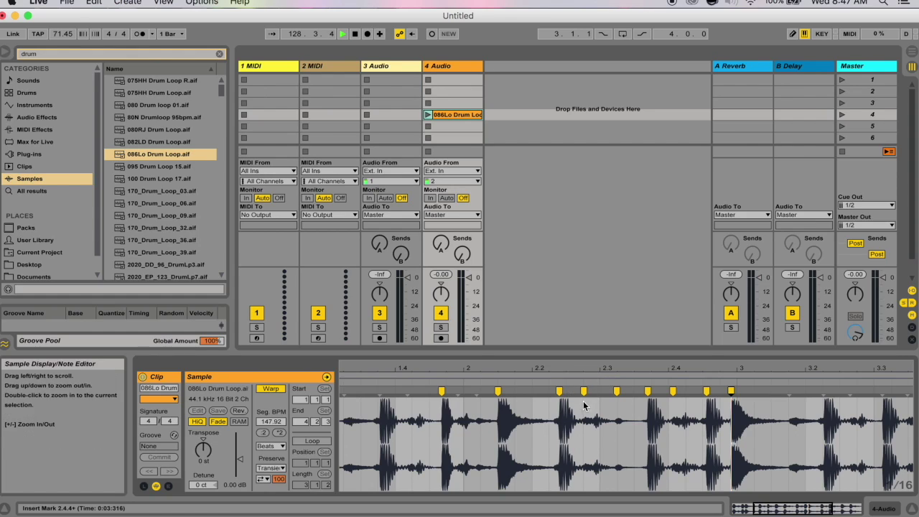
# Delete the three unneeded warp markers between the main hits, near 2.4.1, 2.3.1 and 2.2.4.
pyautogui.click(672, 392)
pyautogui.click(617, 392)
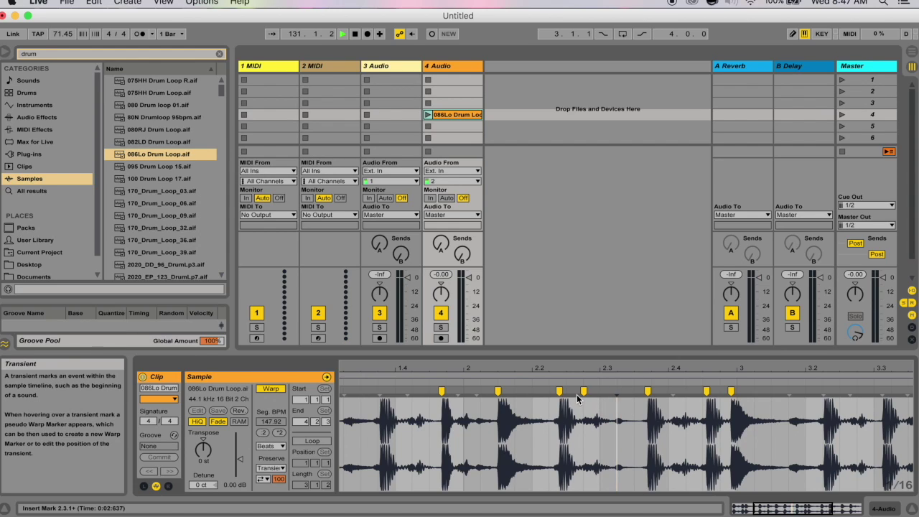
pyautogui.doubleClick(585, 394)
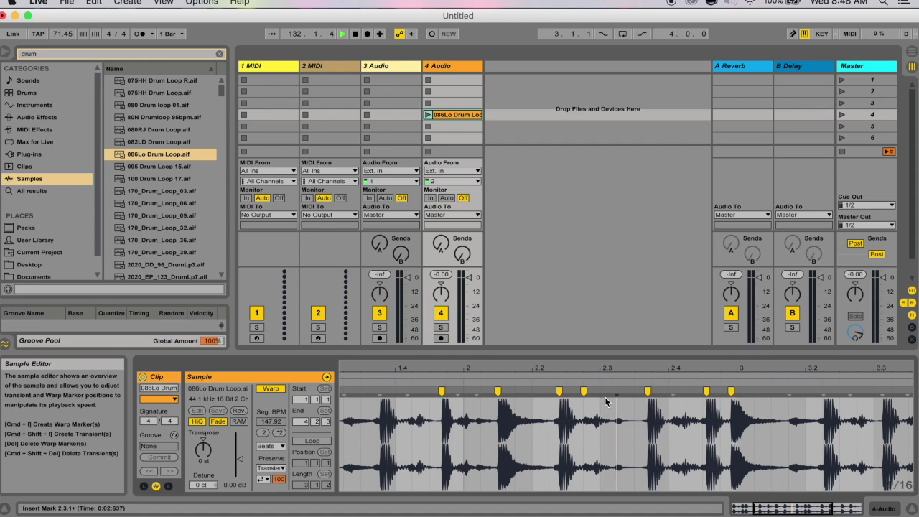
pyautogui.moveTo(586, 391); pyautogui.dragTo(584, 390)
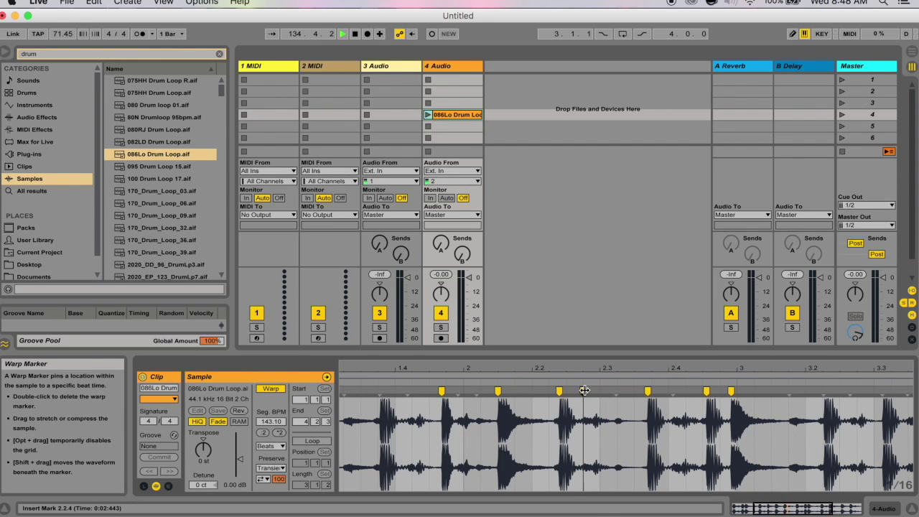
pyautogui.doubleClick(583, 390)
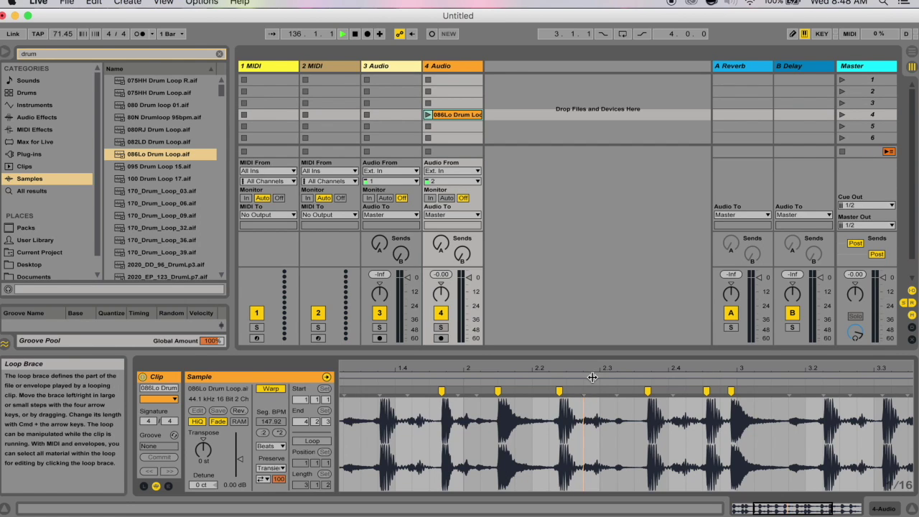
# Insert a warp marker at the small hit just after 2.2.4 in the drum loop.
pyautogui.moveTo(591, 372); pyautogui.dragTo(619, 400)
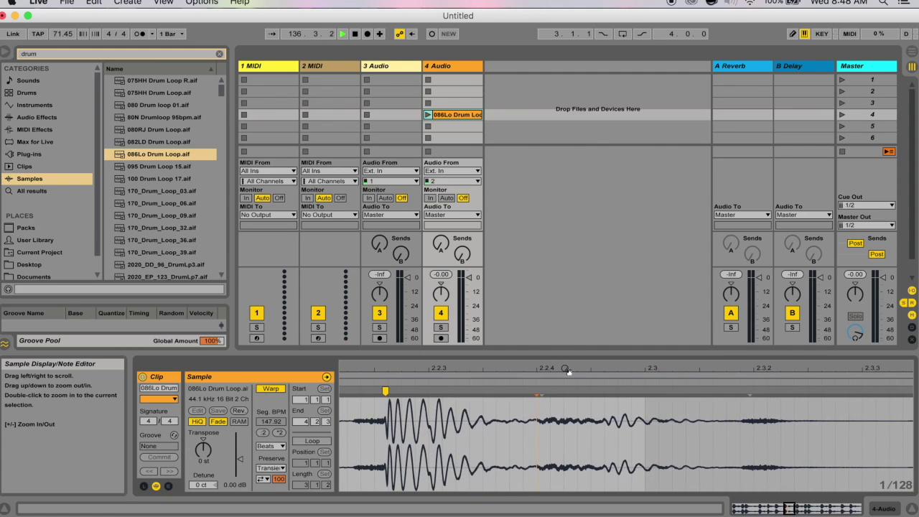
pyautogui.click(606, 412)
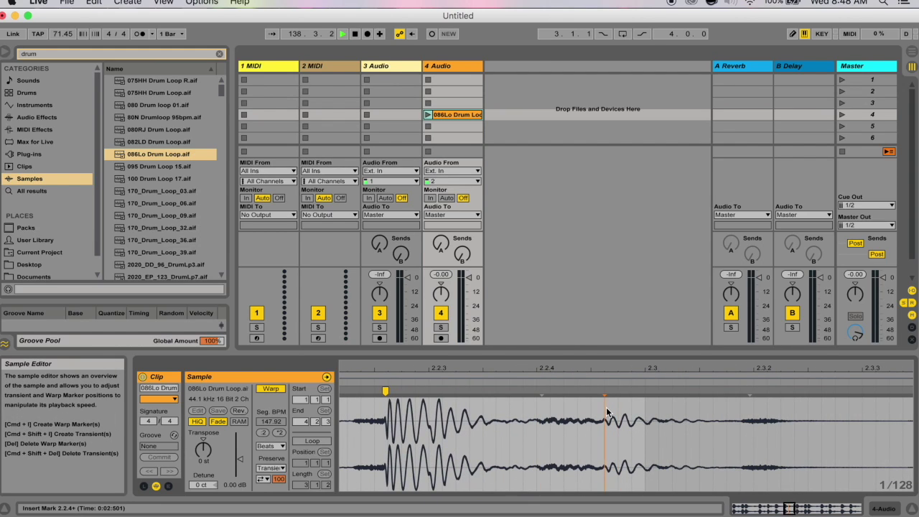
pyautogui.click(127, 2)
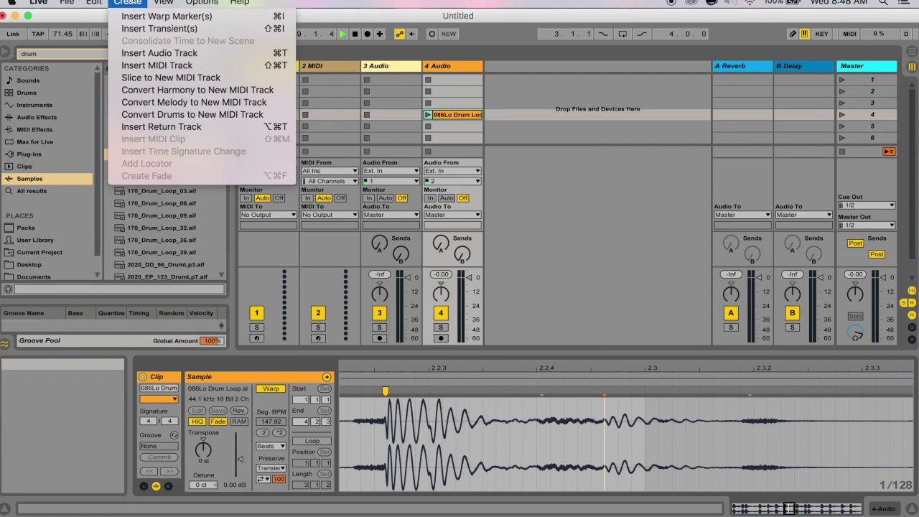
pyautogui.click(162, 15)
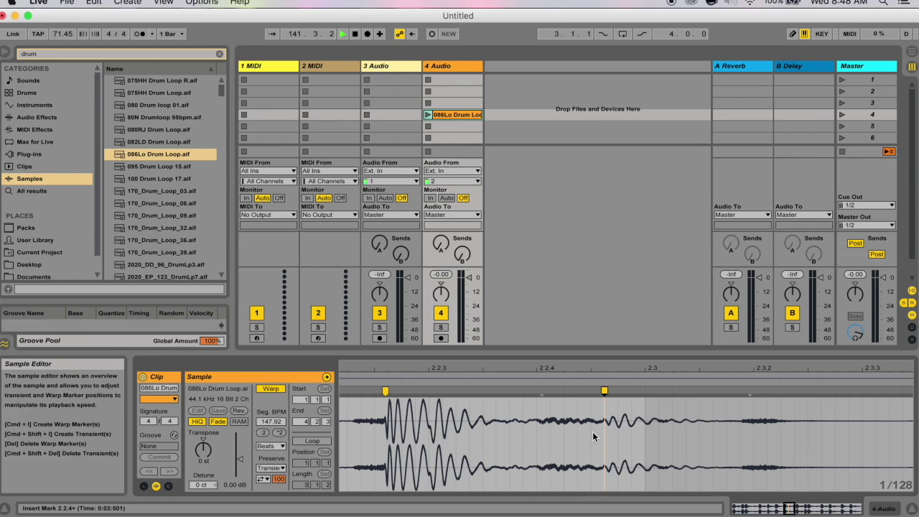
pyautogui.moveTo(585, 370)
pyautogui.mouseDown()
pyautogui.moveTo(585, 384)
pyautogui.moveTo(585, 366)
pyautogui.mouseUp()
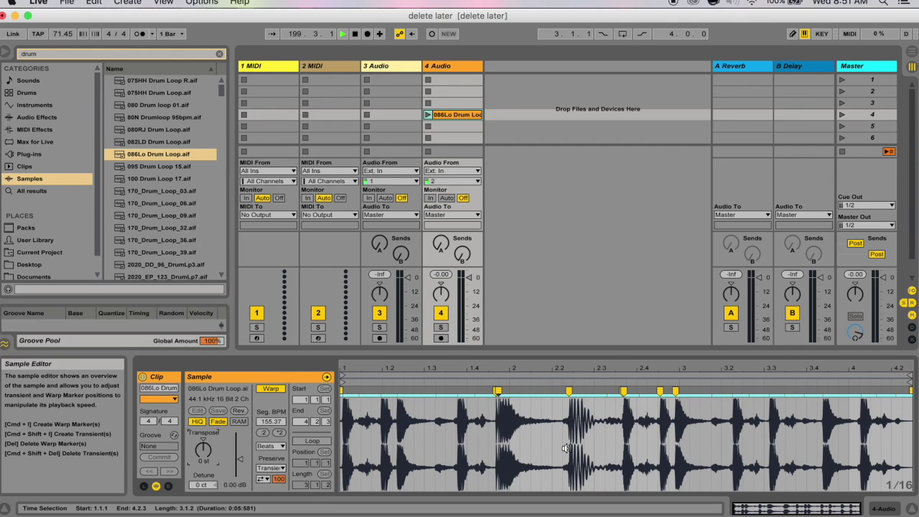
# Check the default warp settings in the Record/Warp/Launch preferences and close them.
pyautogui.press('super+comma')
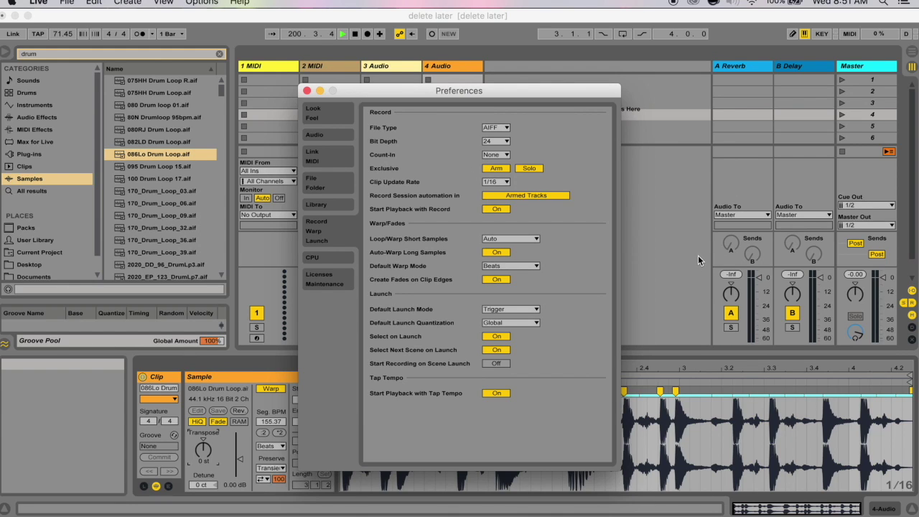
pyautogui.press('super+comma')
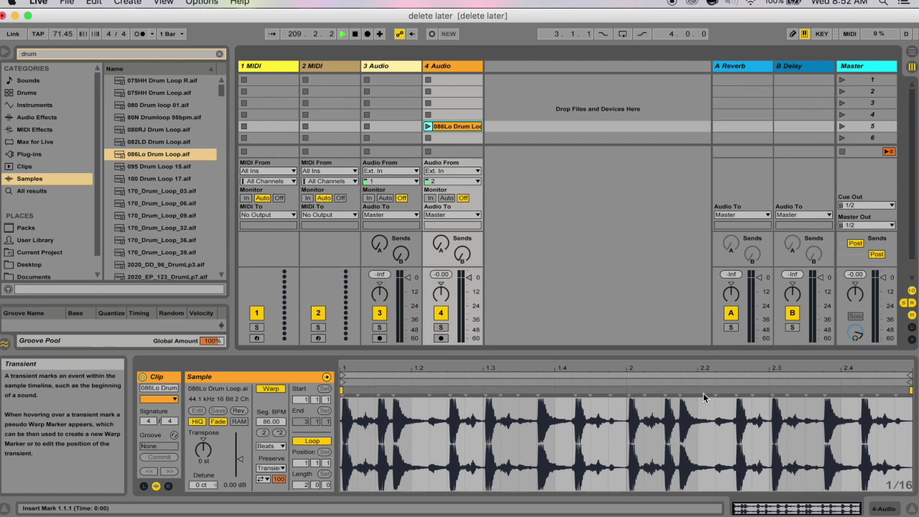
# Halve the drum loop's original tempo twice to 21.50 BPM and double it twice again.
pyautogui.click(263, 434)
pyautogui.click(263, 434)
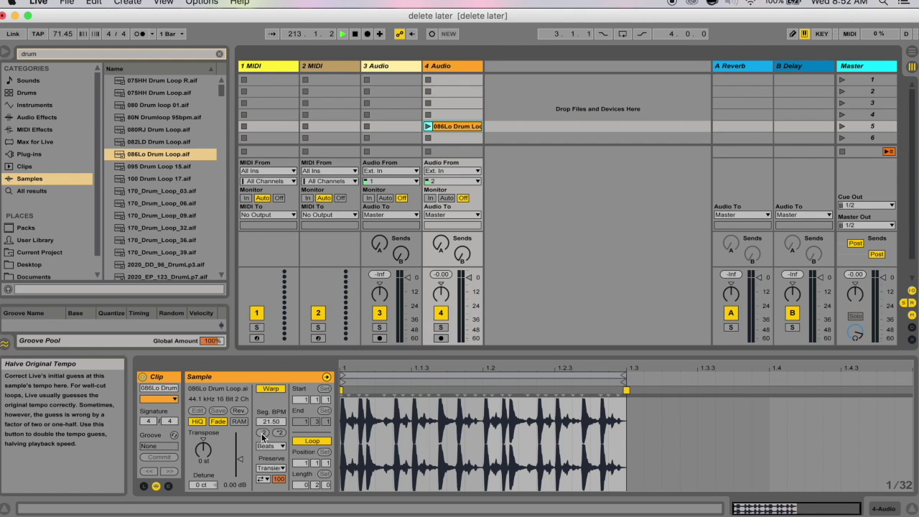
pyautogui.click(280, 433)
pyautogui.click(279, 433)
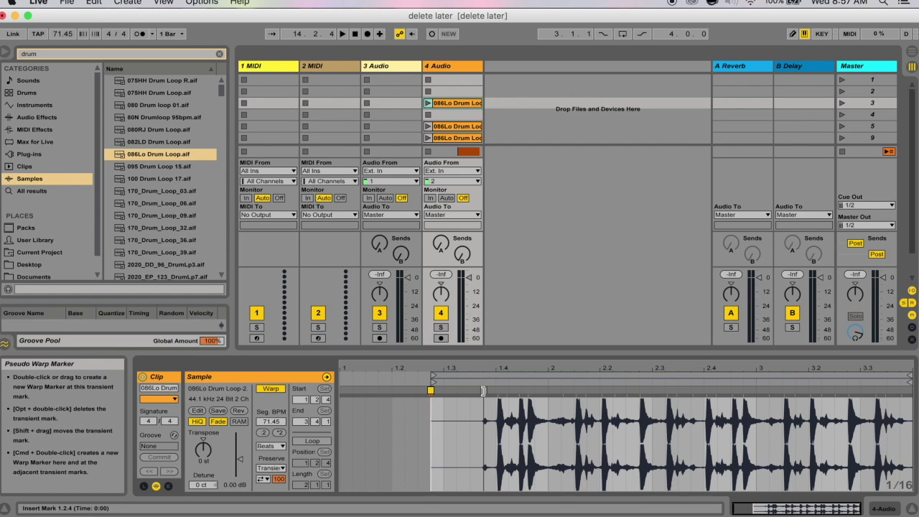
# Try pinning the consolidated clip's first transient with a warp marker and moving it to the clip start at 1.2.4.
pyautogui.doubleClick(483, 390)
pyautogui.click(431, 413)
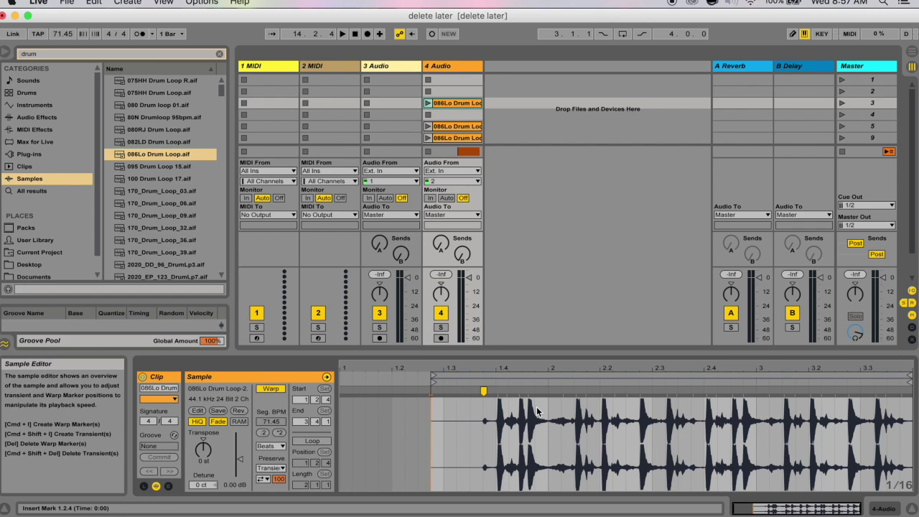
pyautogui.moveTo(485, 391); pyautogui.dragTo(433, 390)
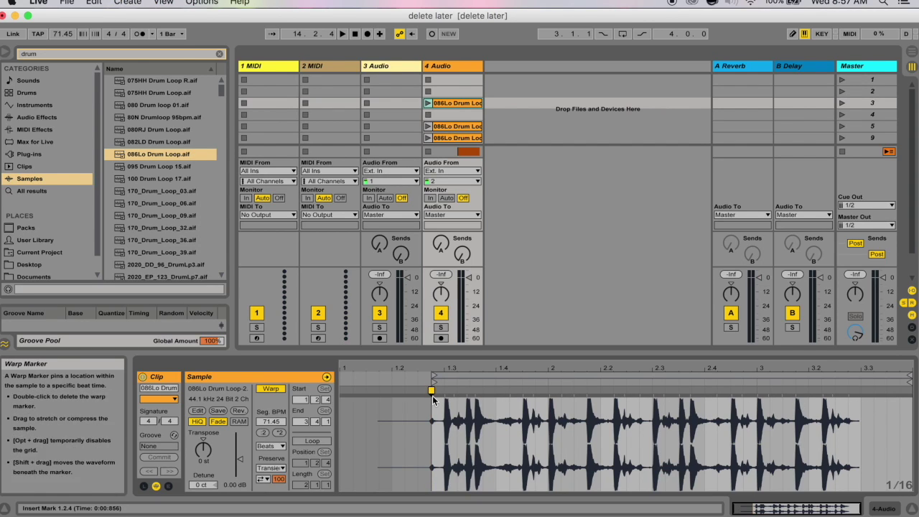
pyautogui.press('super+z')
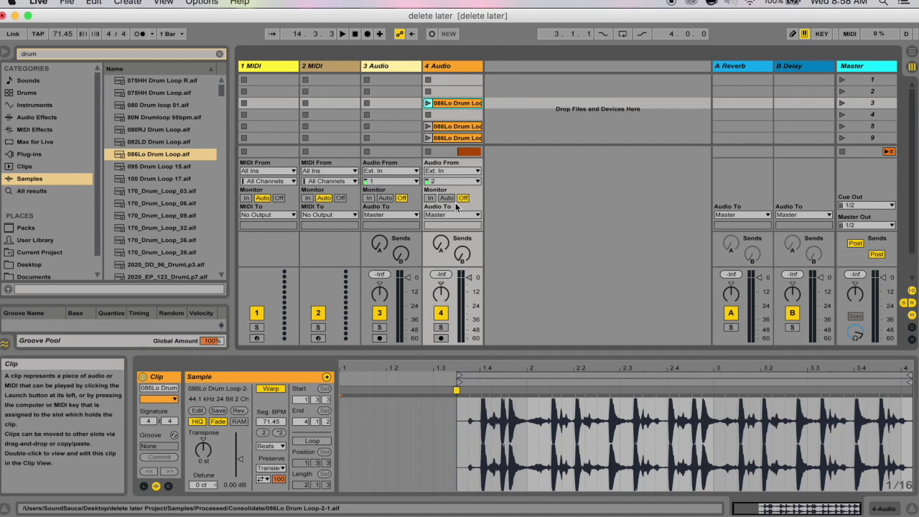
# Align the clip's first transient to 1.3.3 with a warp marker and set the clip's start to 1.1.1.
pyautogui.click(468, 390)
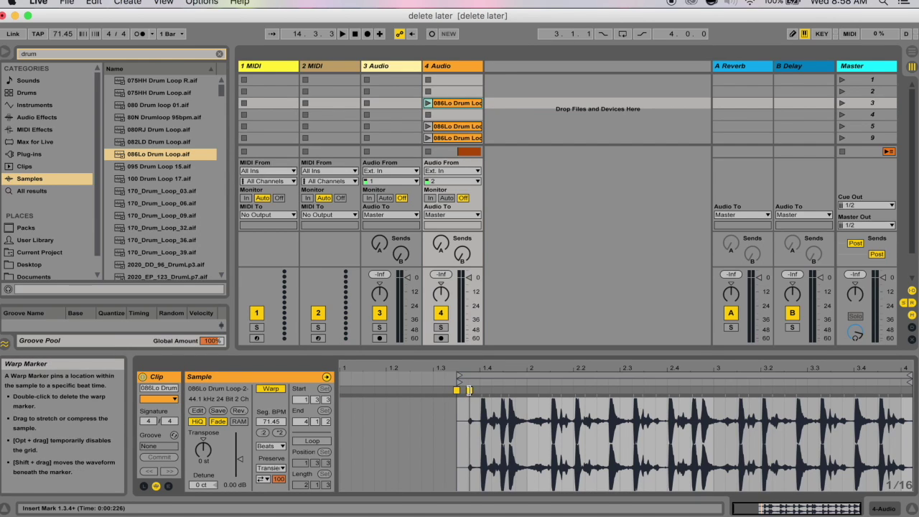
pyautogui.press('Delete')
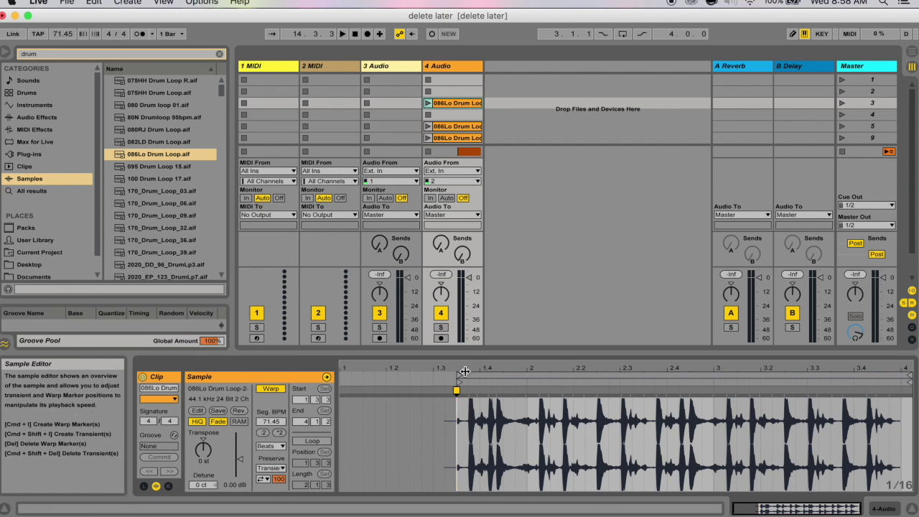
pyautogui.moveTo(457, 390); pyautogui.dragTo(343, 390)
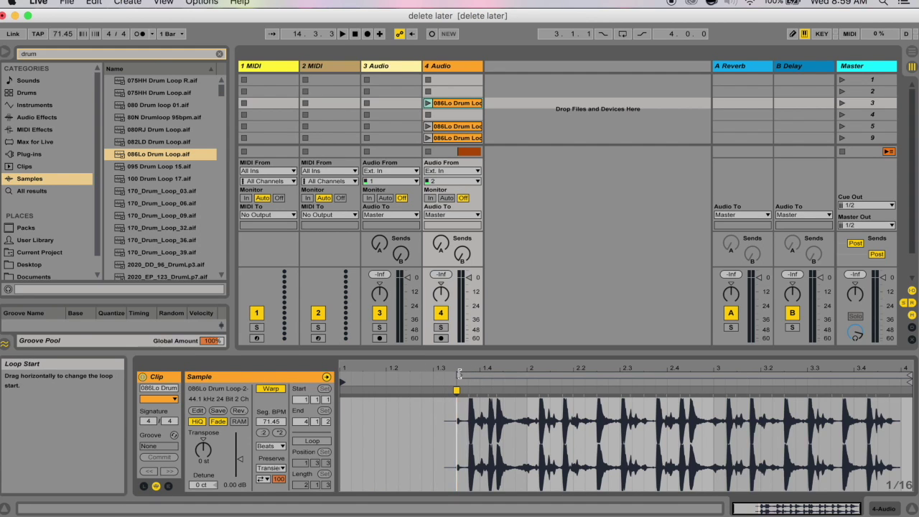
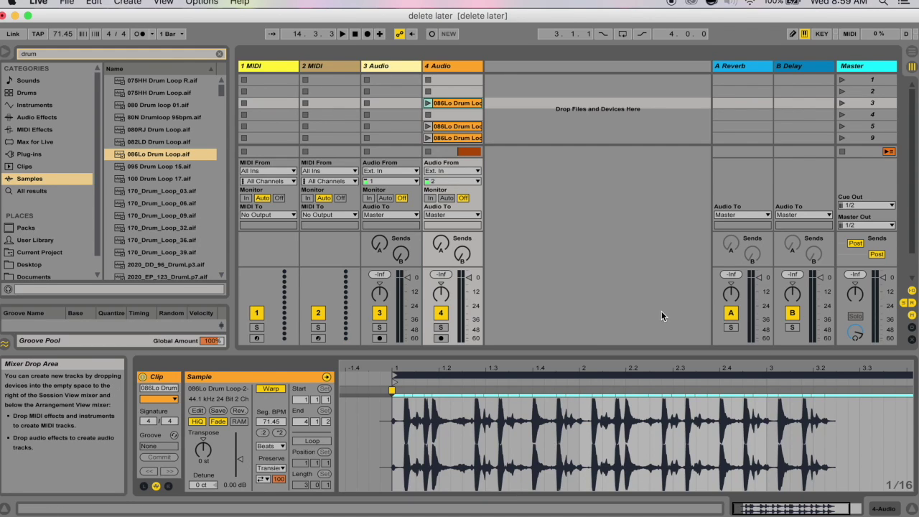
# Try warping the audio just before 3.1.1 to 2.1.1 with a warp marker and remove that marker again.
pyautogui.doubleClick(766, 390)
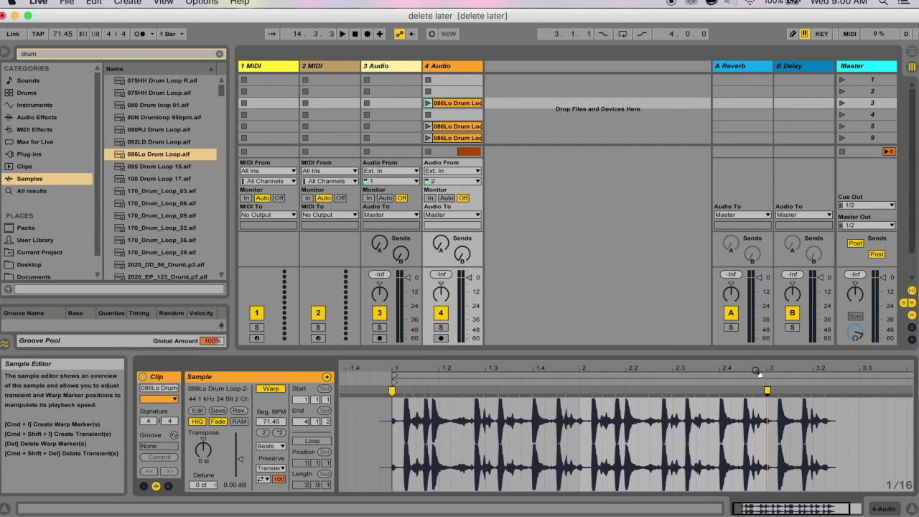
pyautogui.moveTo(769, 390)
pyautogui.mouseDown()
pyautogui.moveTo(799, 390)
pyautogui.moveTo(582, 392)
pyautogui.mouseUp()
pyautogui.doubleClick(581, 391)
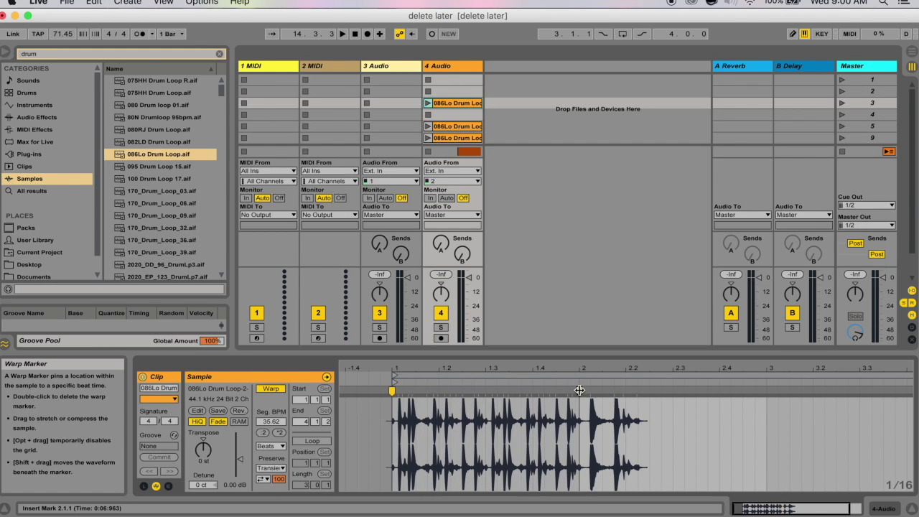
pyautogui.doubleClick(579, 390)
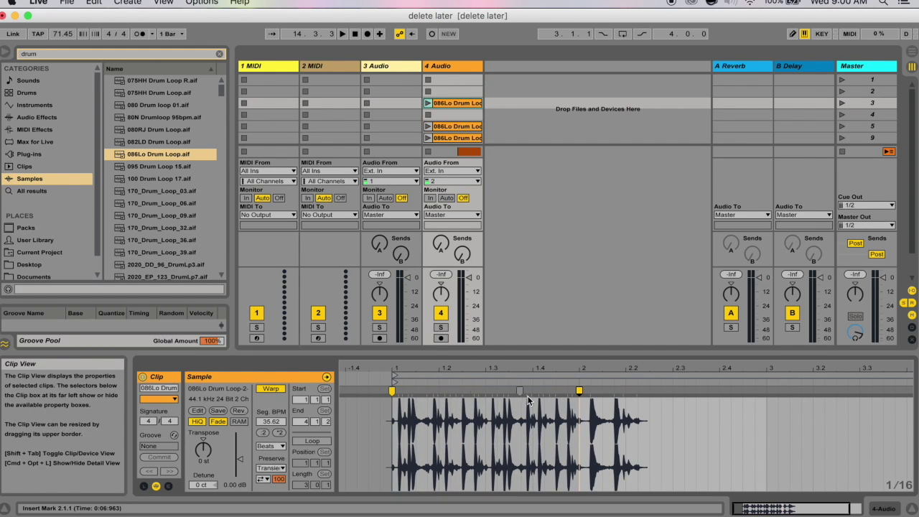
pyautogui.press('Delete')
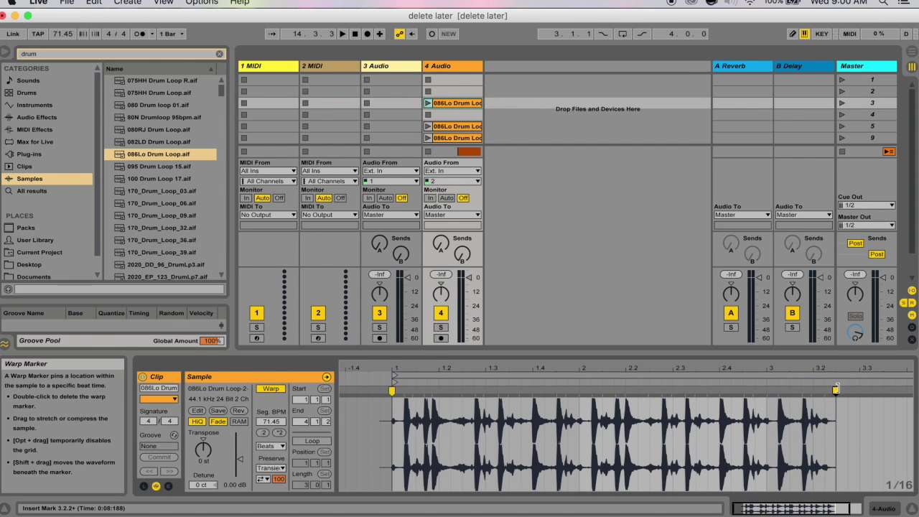
# Warp the end of the audio to 2.1.1 and audition the clip twice with the metronome on.
pyautogui.moveTo(835, 389); pyautogui.dragTo(580, 389)
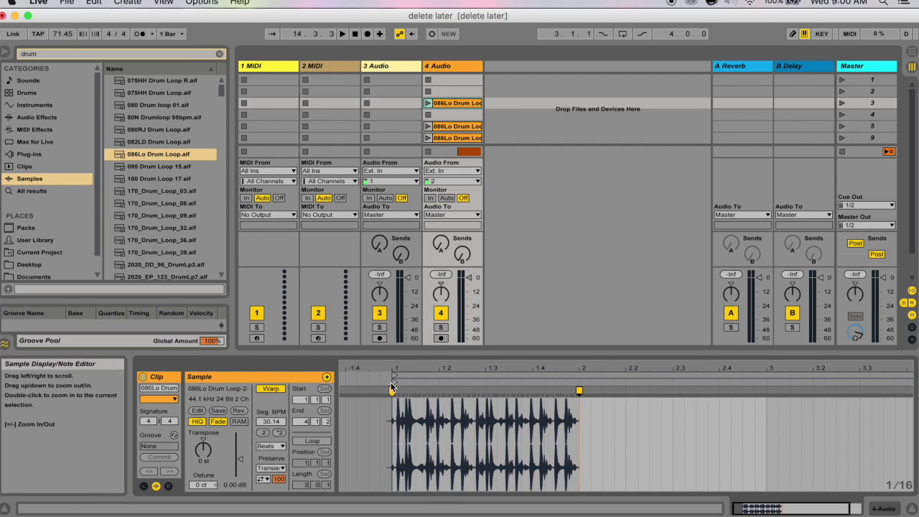
pyautogui.click(139, 34)
pyautogui.click(428, 102)
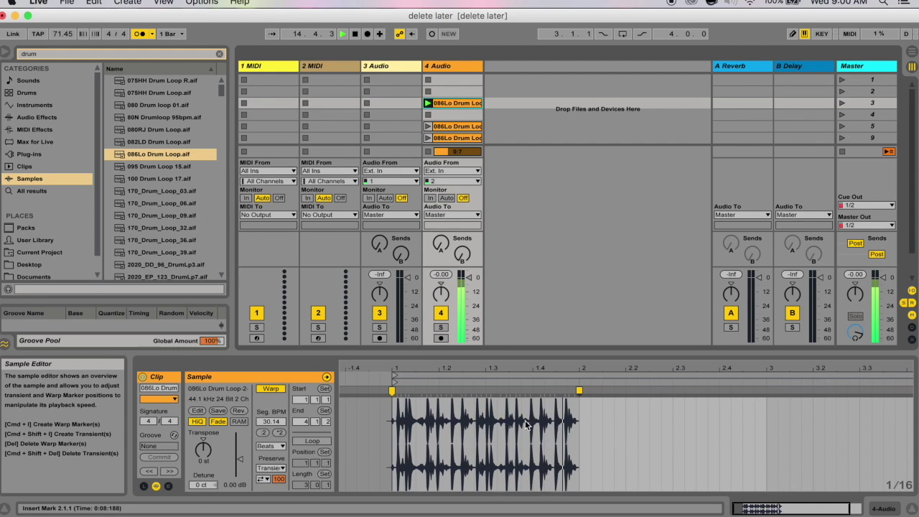
pyautogui.press('space')
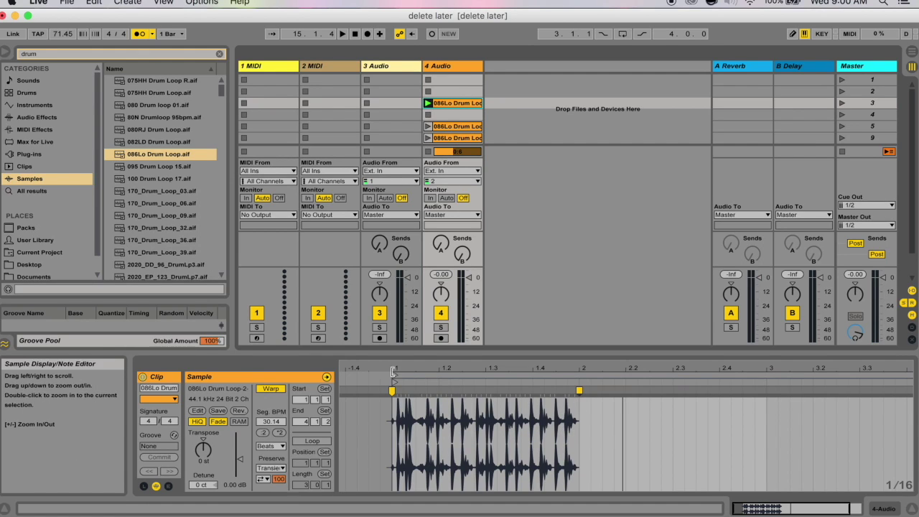
pyautogui.click(429, 103)
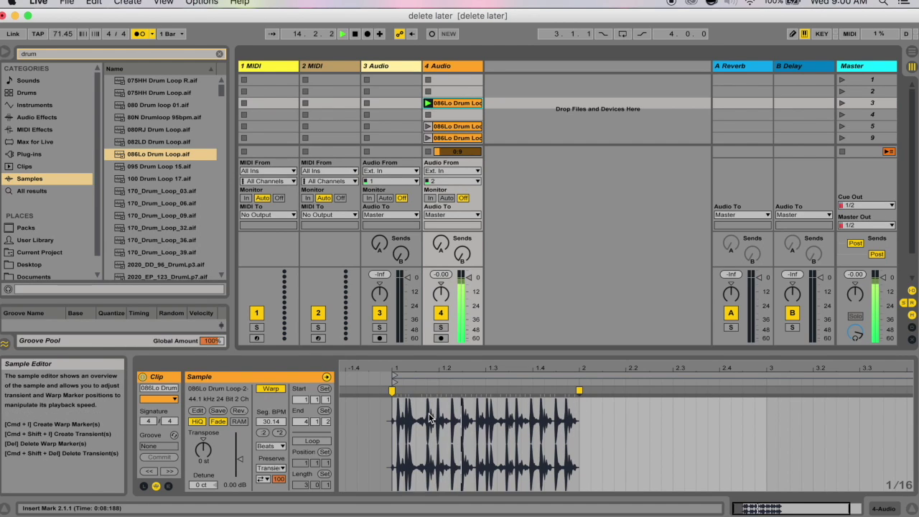
pyautogui.press('space')
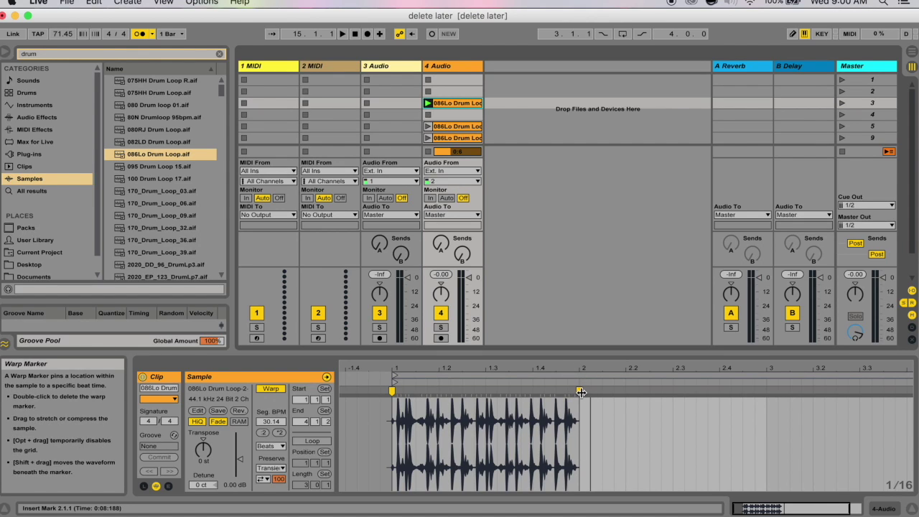
# Stretch the audio's end back to about 3.2.1, warp the hit just after 3.1.1 to 2.1.1 and play the clip.
pyautogui.moveTo(578, 392); pyautogui.dragTo(817, 387)
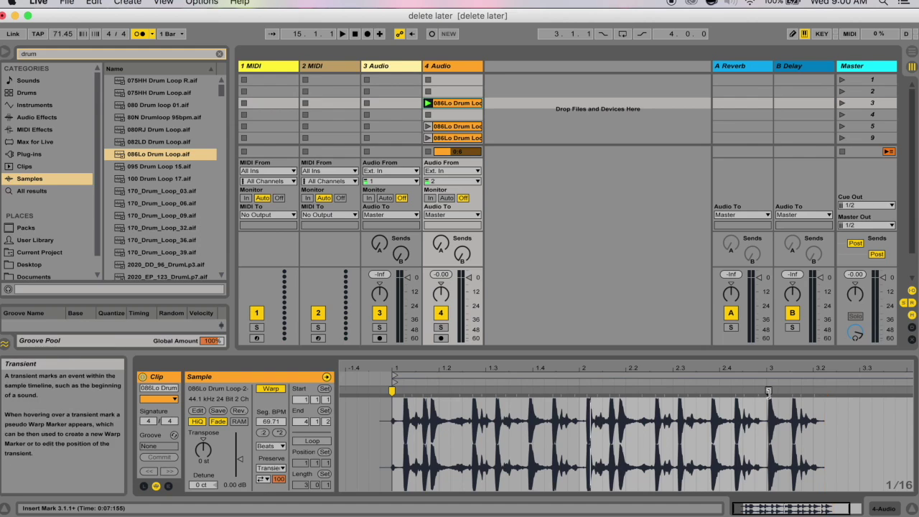
pyautogui.doubleClick(768, 390)
pyautogui.moveTo(769, 390); pyautogui.dragTo(582, 393)
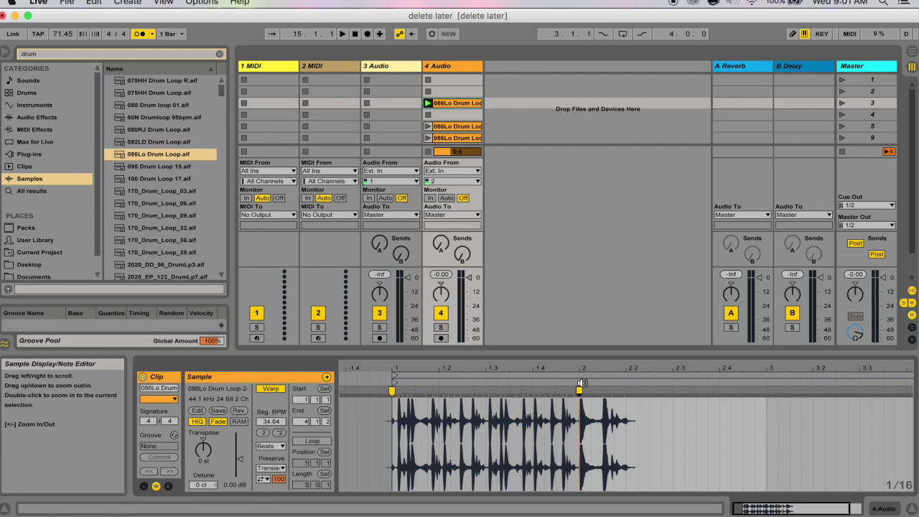
pyautogui.click(427, 103)
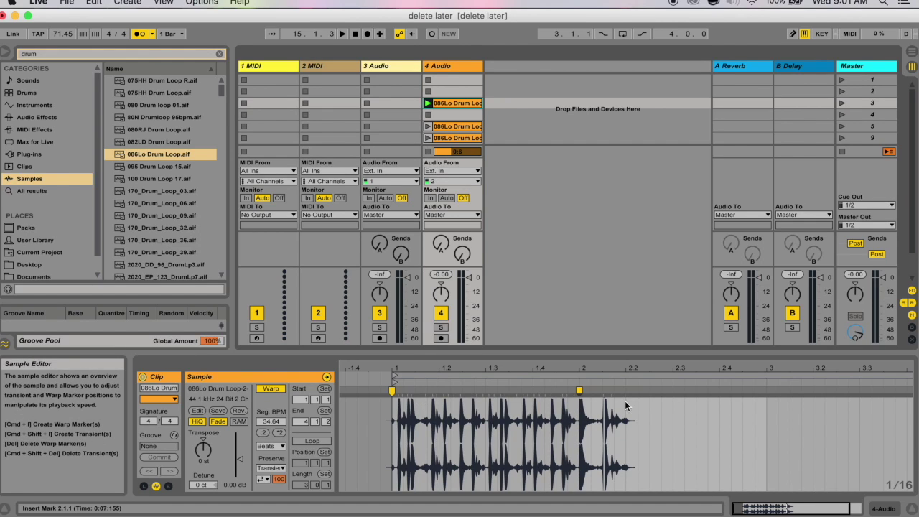
pyautogui.press('super+z')
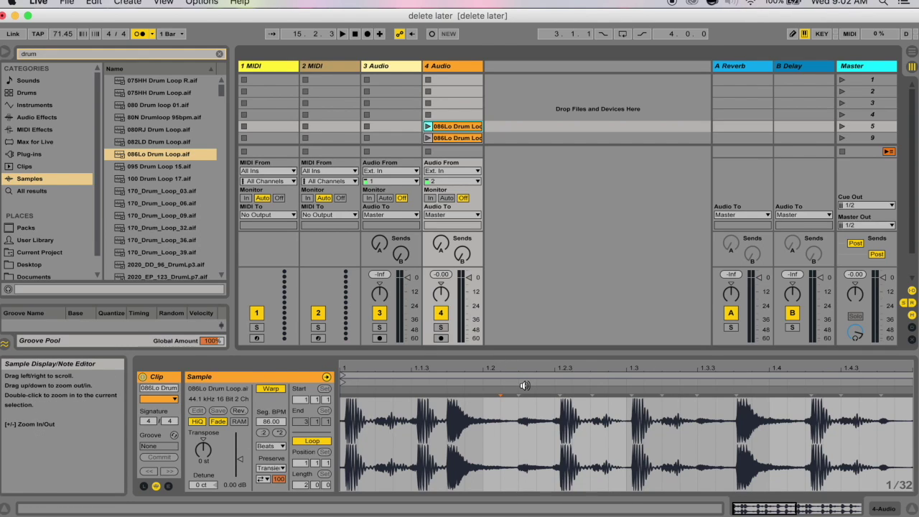
# Insert warp markers near 1.1.2, 1.2.1, 1.2.4, 1.3.2 and 1.4.1 in the looped 86.00 BPM drum clip.
pyautogui.doubleClick(498, 392)
pyautogui.doubleClick(682, 392)
pyautogui.doubleClick(601, 392)
pyautogui.doubleClick(787, 391)
pyautogui.doubleClick(392, 392)
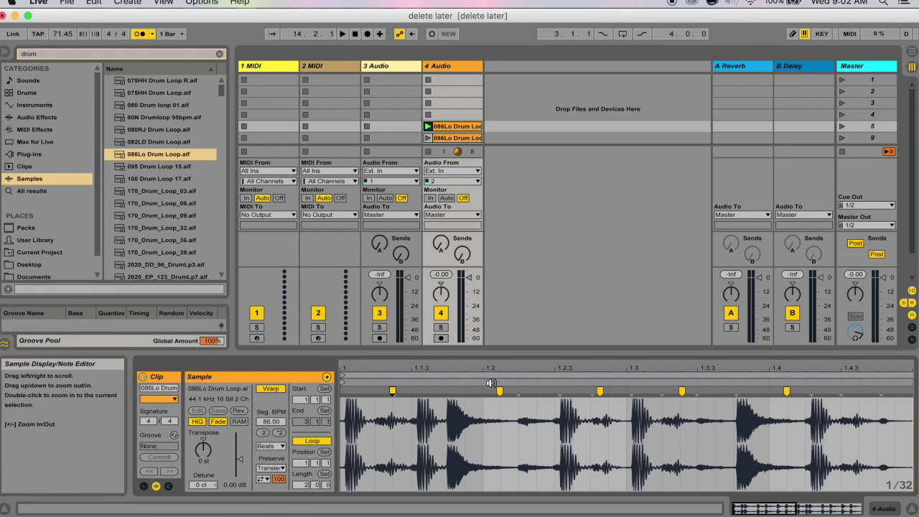
# Move the warp markers near 1.2.1 and 1.2.4 earlier, and shorten the loop to end at about 1.1.4.
pyautogui.moveTo(499, 390); pyautogui.dragTo(429, 391)
pyautogui.moveTo(602, 392)
pyautogui.mouseDown()
pyautogui.moveTo(488, 381)
pyautogui.moveTo(414, 395)
pyautogui.moveTo(431, 370)
pyautogui.mouseUp()
pyautogui.moveTo(346, 431); pyautogui.dragTo(478, 392)
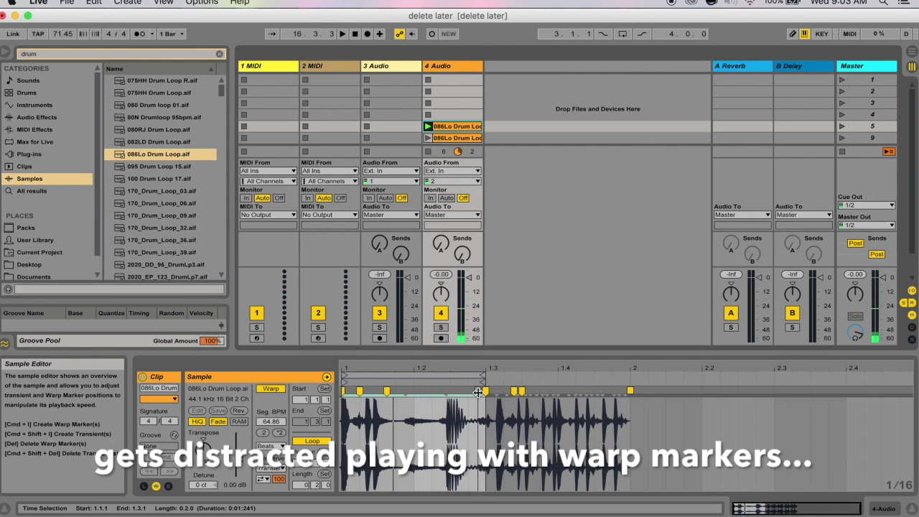
pyautogui.moveTo(485, 376); pyautogui.dragTo(403, 378)
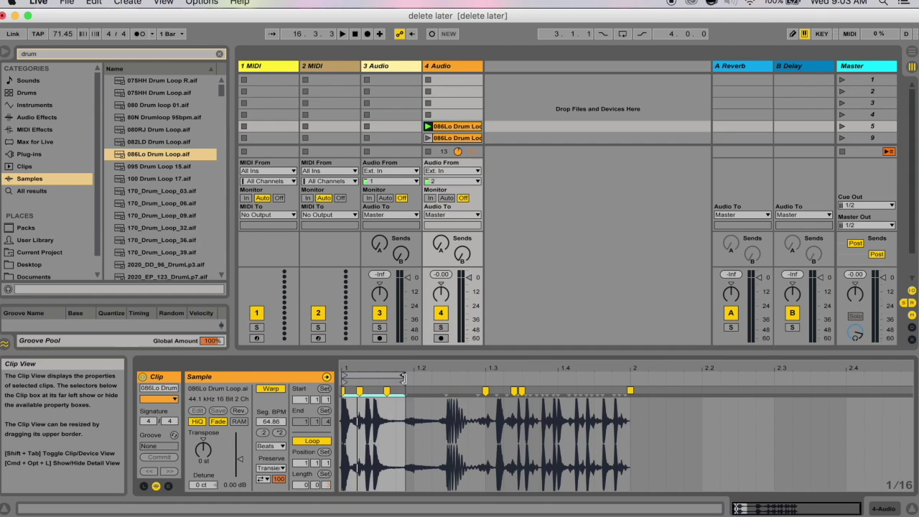
# Delete the warp markers near 1.3.3 and 2.1.1, and clear the remaining ones across the whole sample.
pyautogui.doubleClick(521, 390)
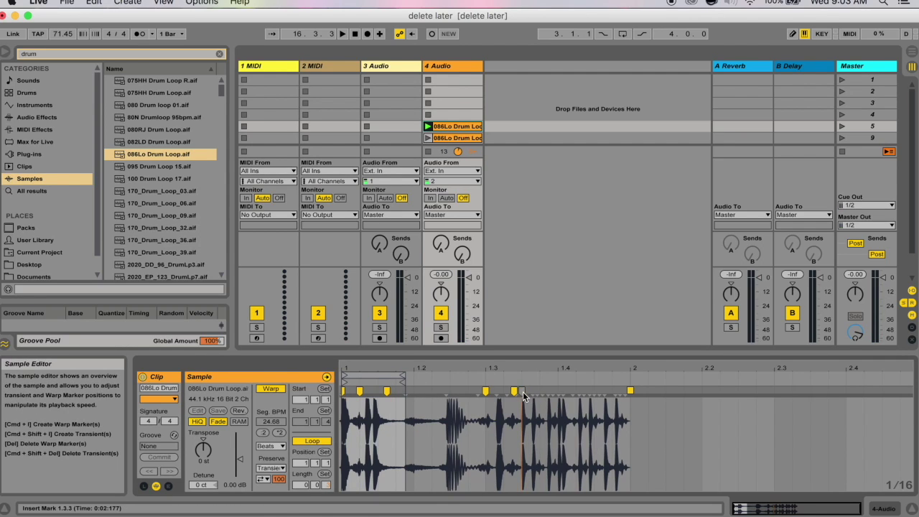
pyautogui.doubleClick(629, 390)
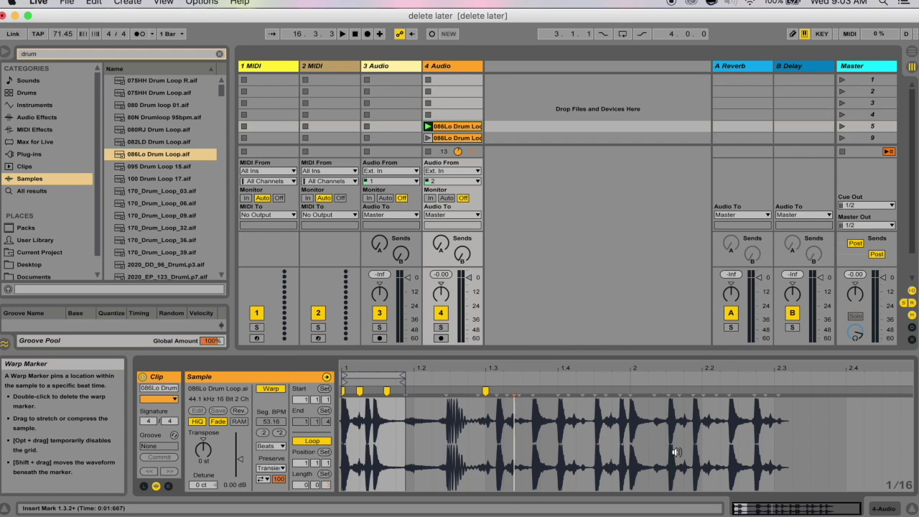
pyautogui.press('super+a')
pyautogui.press('BackSpace')
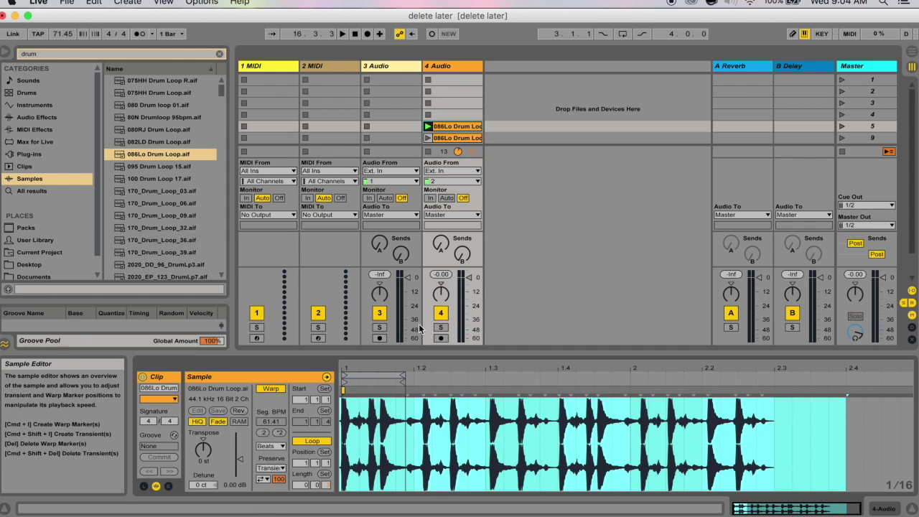
# Add the Dezynix song to the first clip slot of the 3 Audio track and play it.
pyautogui.moveTo(406, 415); pyautogui.dragTo(396, 81)
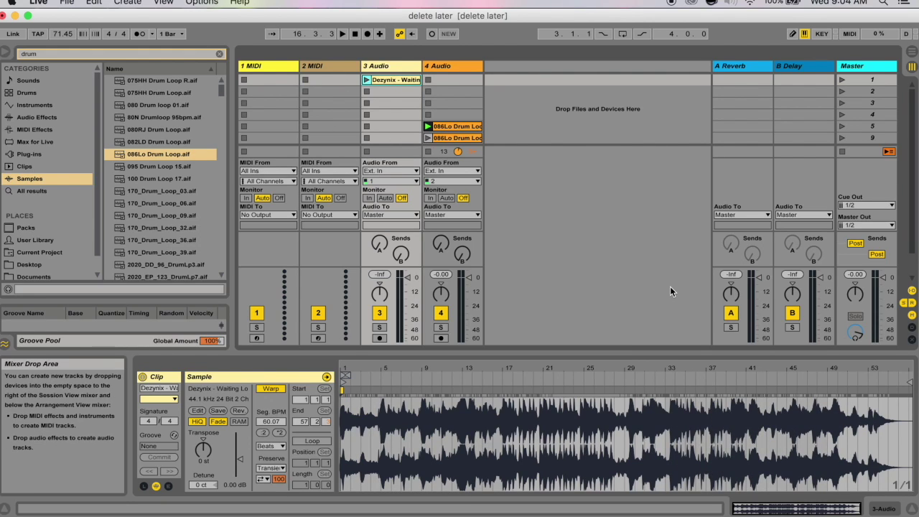
pyautogui.click(367, 80)
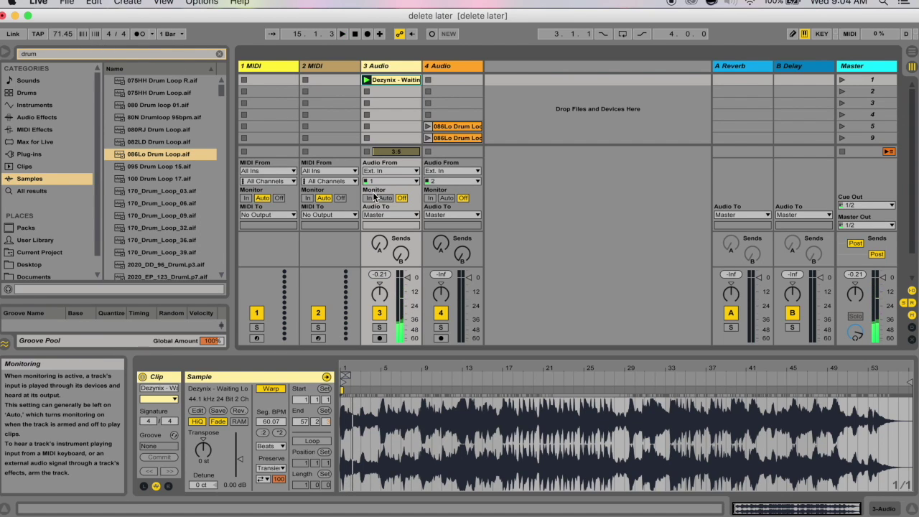
# Check the Record Warp Launch preferences, and play the song clip for a few bars at a tempo of 120 BPM.
pyautogui.press('super+comma')
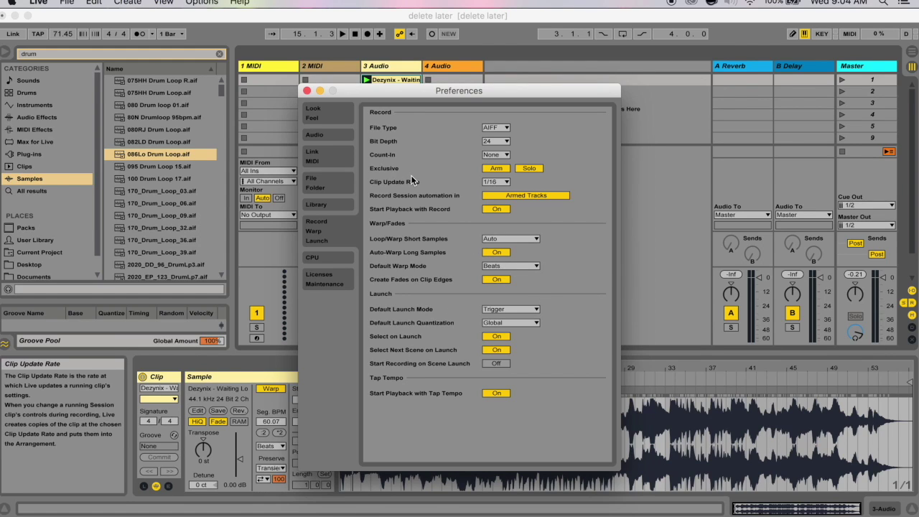
pyautogui.press('Escape')
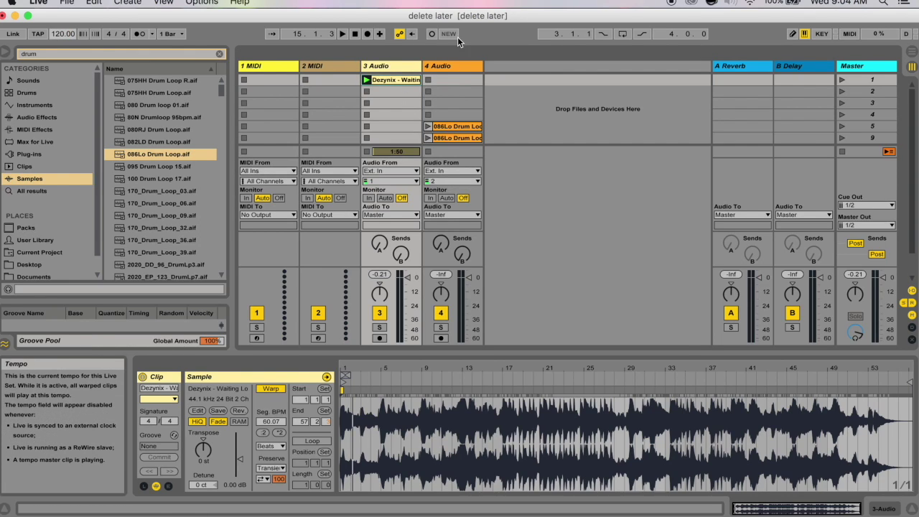
pyautogui.click(369, 75)
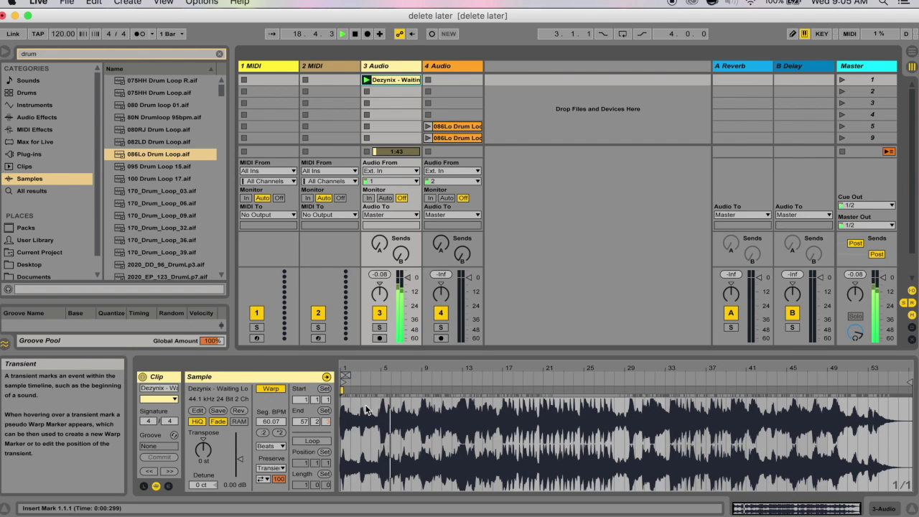
pyautogui.press('space')
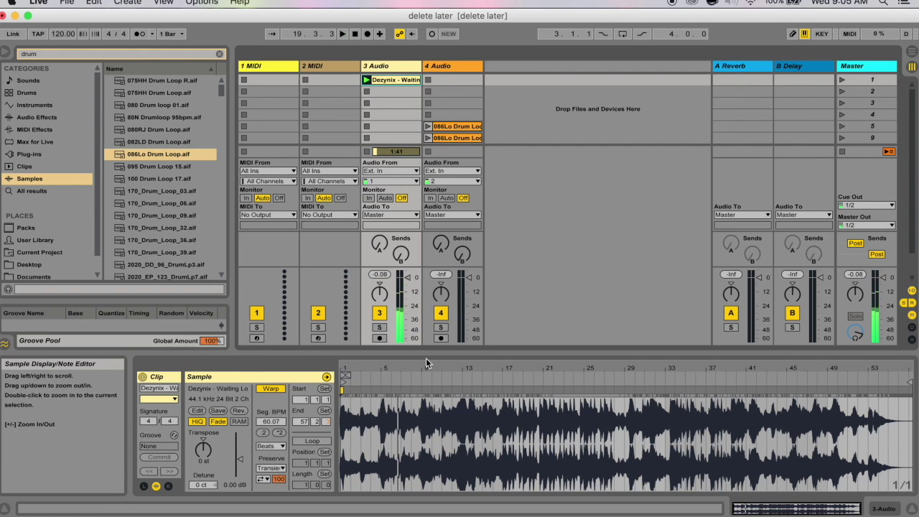
# Change the song clip's warp mode to Complex Pro.
pyautogui.click(281, 451)
pyautogui.click(280, 451)
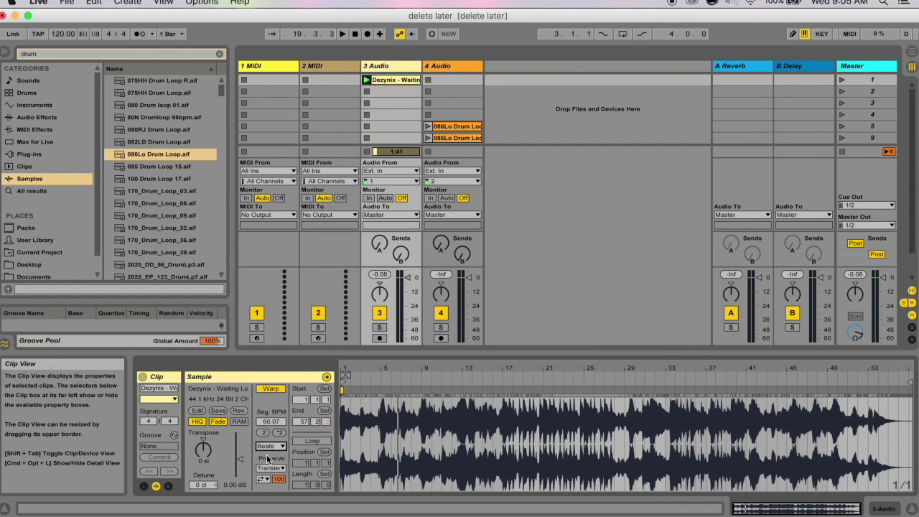
pyautogui.click(280, 448)
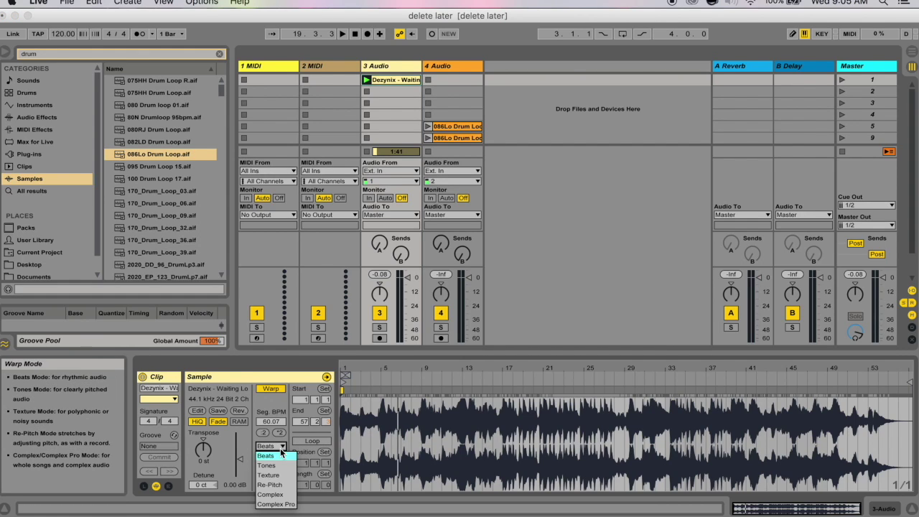
pyautogui.click(280, 448)
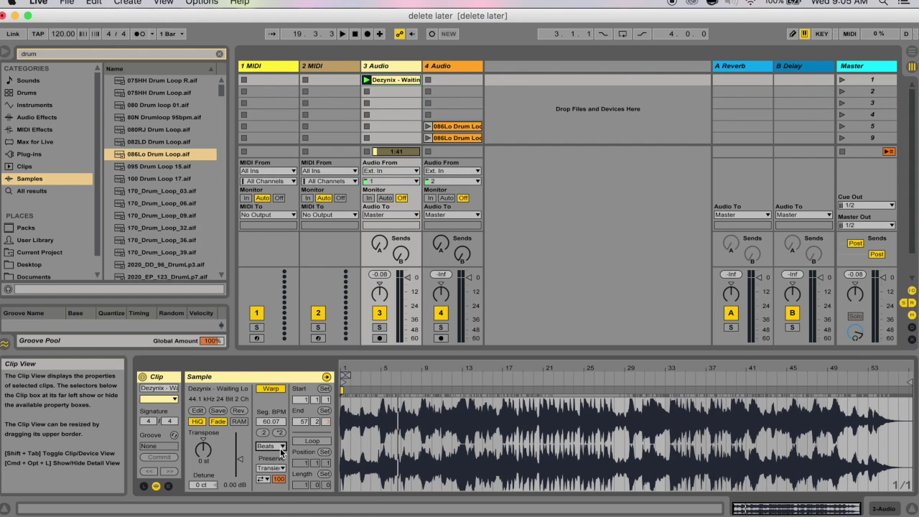
pyautogui.click(280, 448)
pyautogui.click(290, 505)
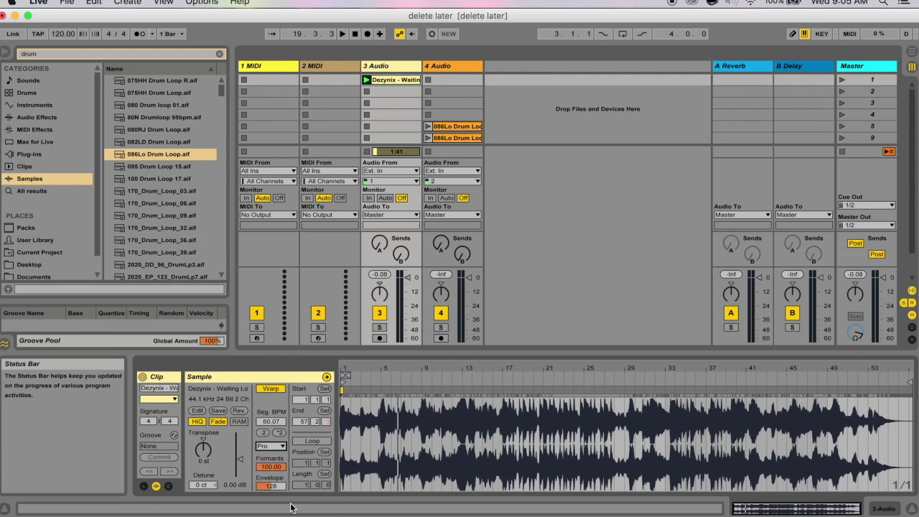
# Play the song clip in Complex warp mode, and return its warp mode to Beats.
pyautogui.click(271, 446)
pyautogui.click(280, 495)
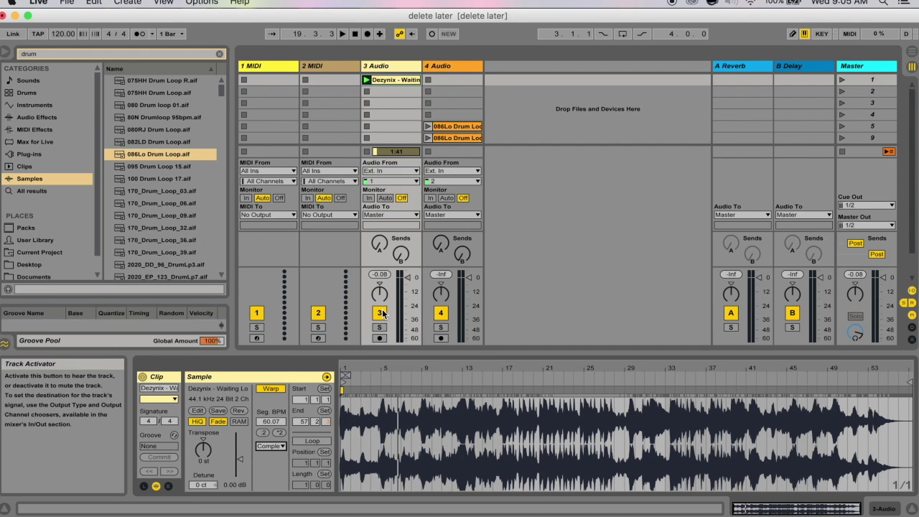
pyautogui.click(367, 80)
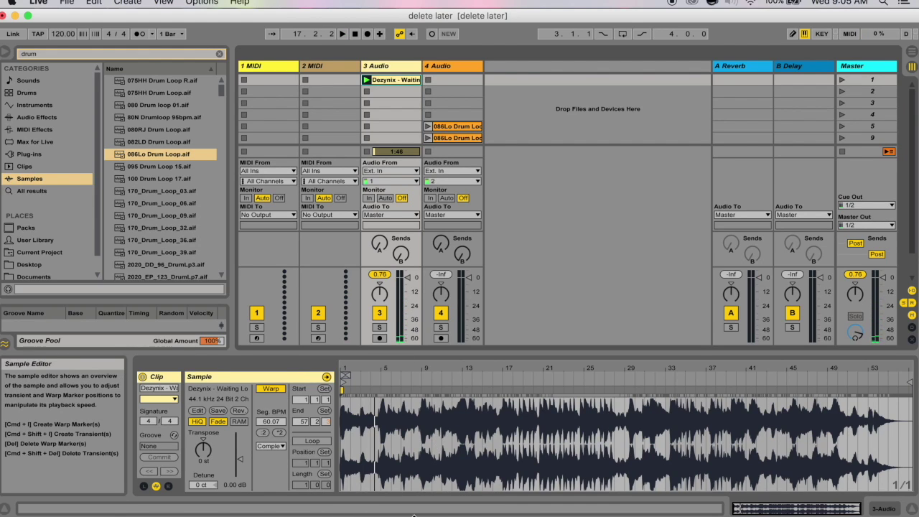
pyautogui.click(279, 446)
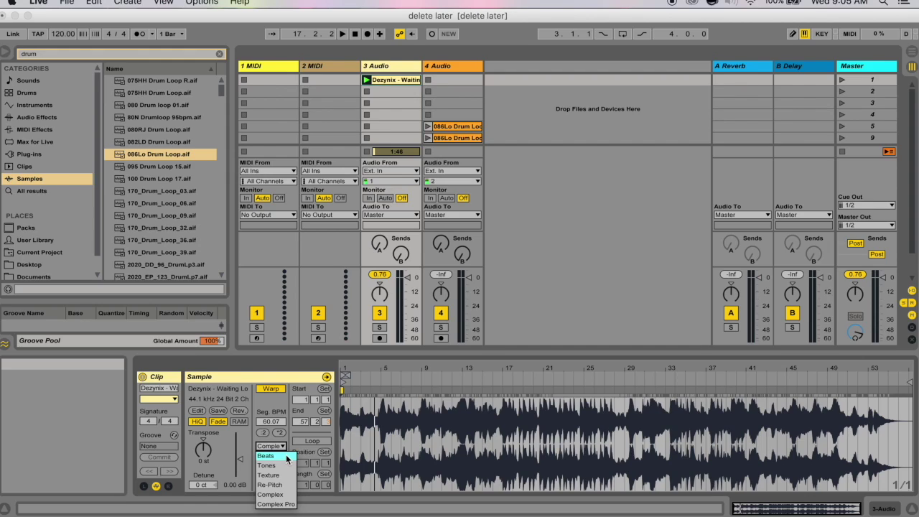
pyautogui.click(287, 458)
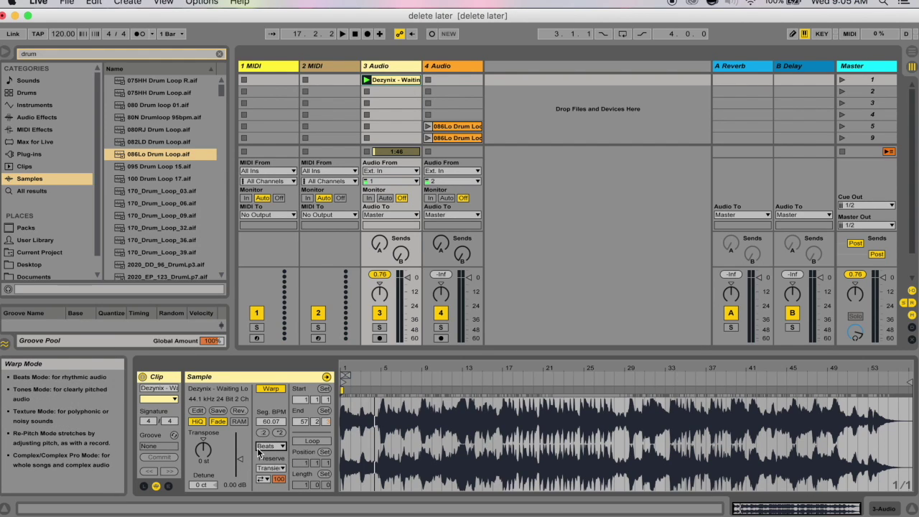
# Move the first warp marker of the scene 5 drum loop on 4 Audio to about 1.1.3.
pyautogui.click(458, 127)
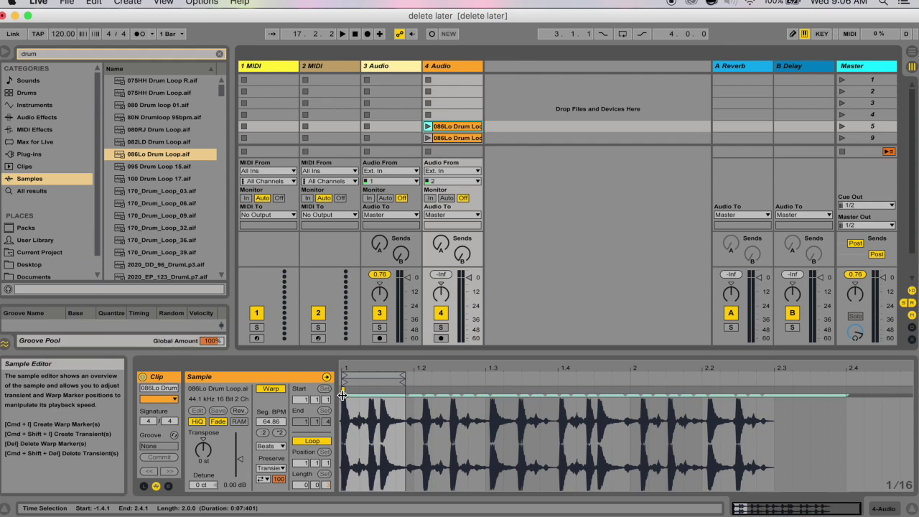
pyautogui.moveTo(344, 389); pyautogui.dragTo(371, 389)
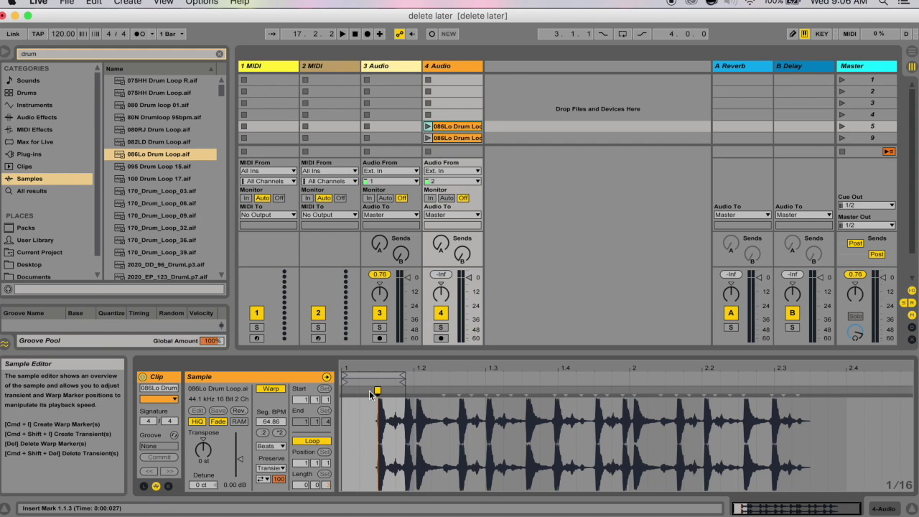
pyautogui.moveTo(368, 390); pyautogui.dragTo(379, 389)
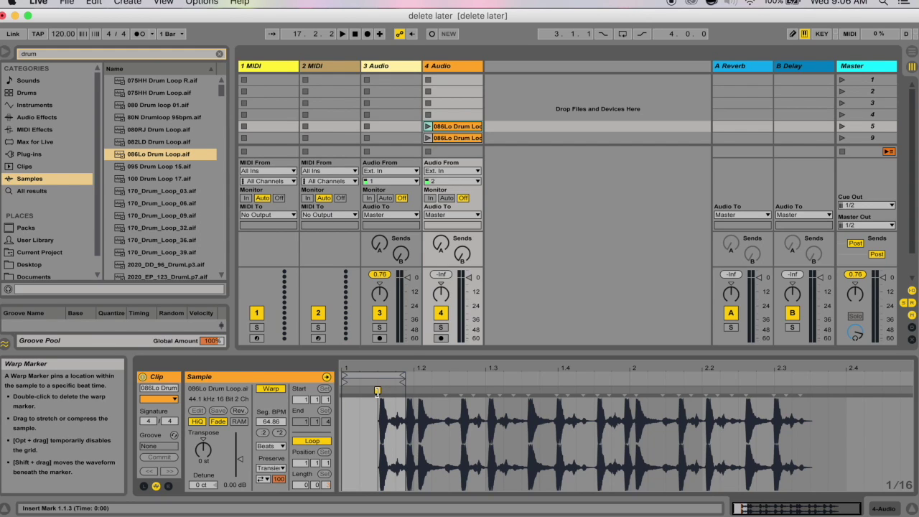
pyautogui.moveTo(377, 390); pyautogui.dragTo(375, 391)
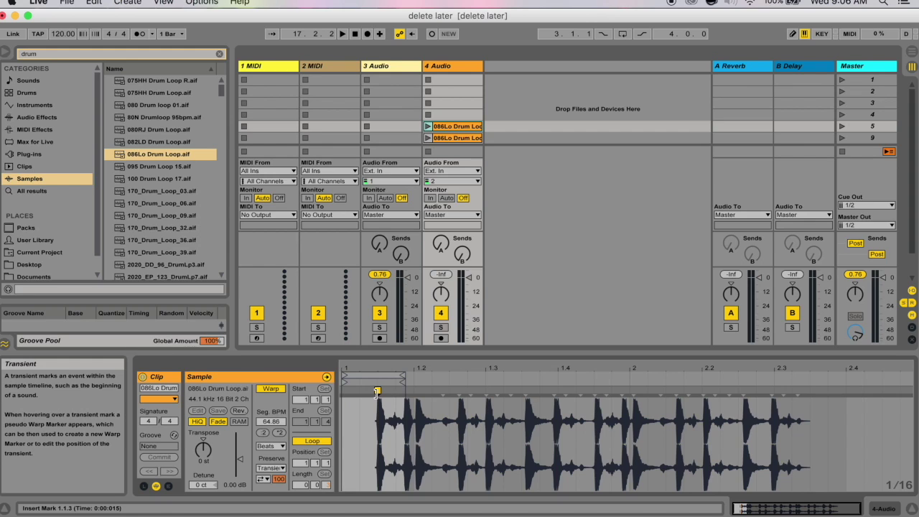
# Align the first warp marker with the first hit's onset at 1.1.1, and insert warp markers near 1.1.4 and 1.3.2.
pyautogui.moveTo(399, 369)
pyautogui.mouseDown()
pyautogui.moveTo(399, 423)
pyautogui.moveTo(413, 439)
pyautogui.moveTo(380, 368)
pyautogui.mouseUp()
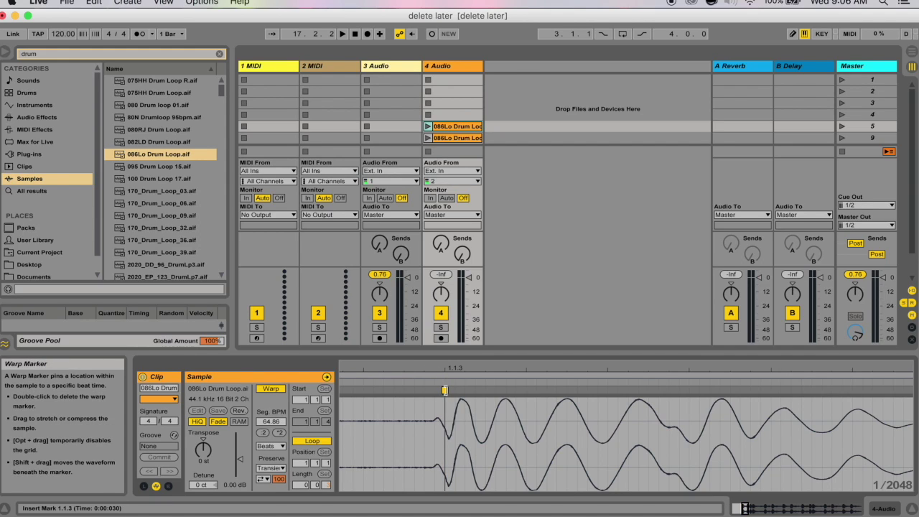
pyautogui.moveTo(444, 390); pyautogui.dragTo(435, 390)
pyautogui.click(422, 411)
pyautogui.moveTo(434, 390); pyautogui.dragTo(424, 390)
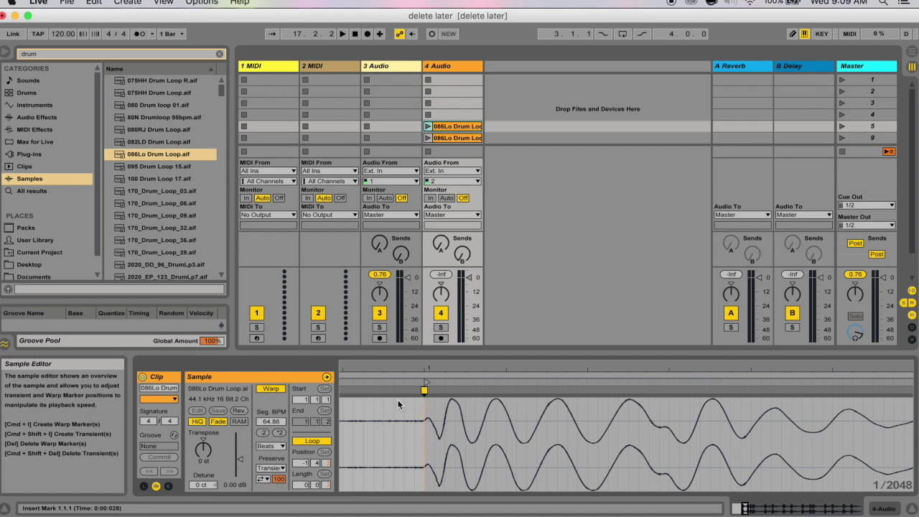
pyautogui.moveTo(581, 369); pyautogui.dragTo(580, 331)
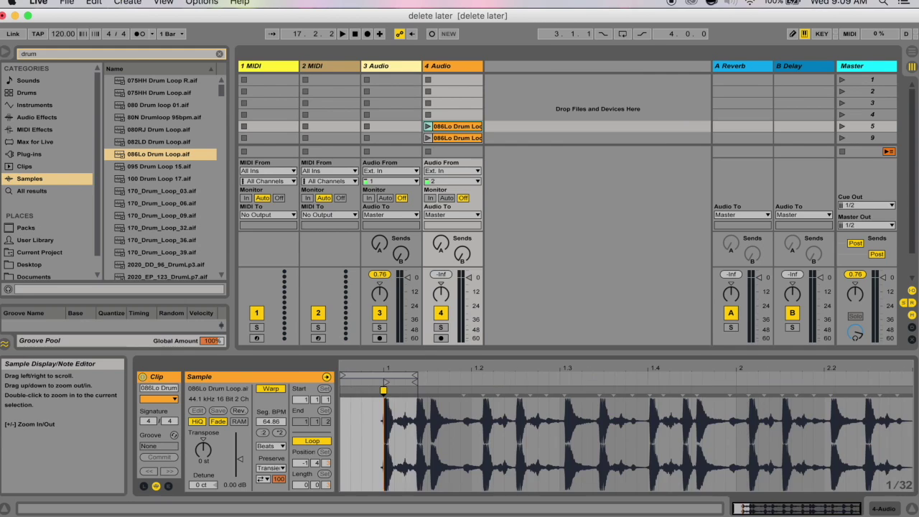
pyautogui.click(455, 390)
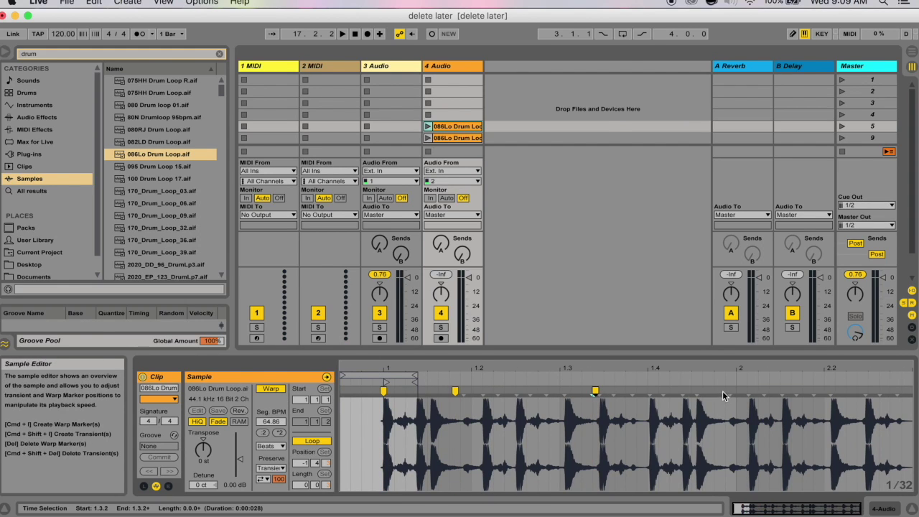
# Apply Warp From Here (Start at 153.50 BPM) to the song near bar 18, and turn off the clip's warping.
pyautogui.rightClick(457, 391)
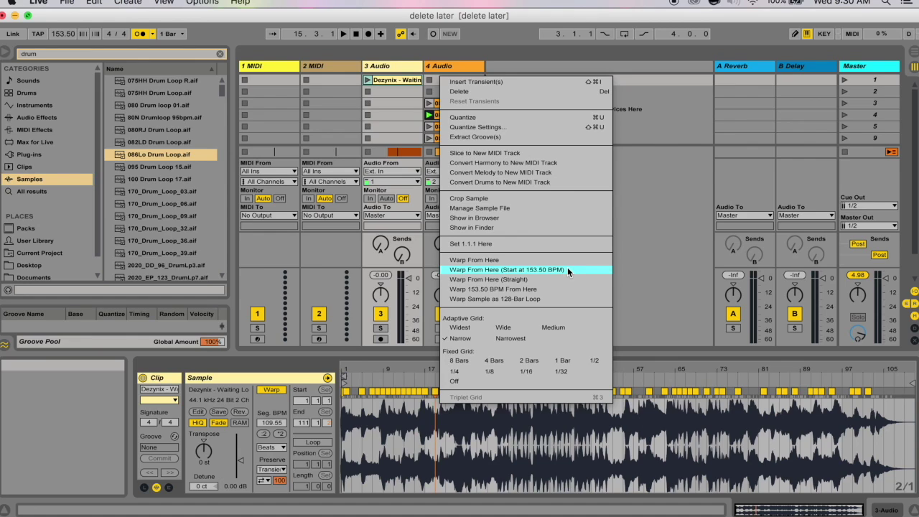
pyautogui.click(567, 270)
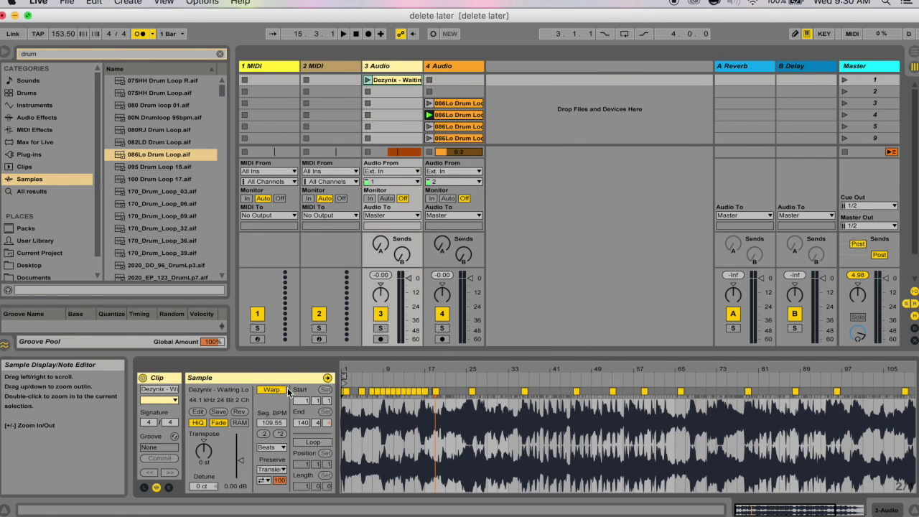
pyautogui.click(273, 391)
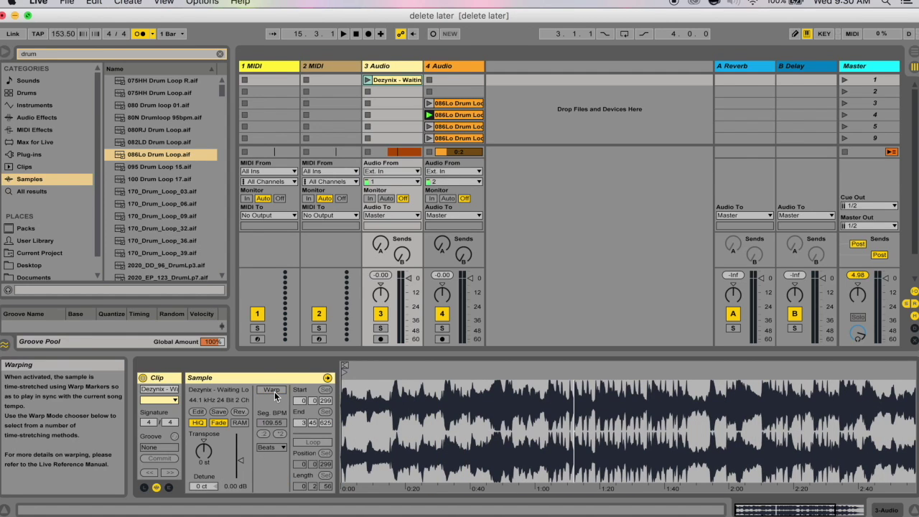
# Play the unwarped song while tapping the tempo to about 60 BPM, stop playback and turn its warping back on.
pyautogui.click(367, 79)
pyautogui.click(41, 35)
pyautogui.click(39, 33)
pyautogui.click(43, 36)
pyautogui.click(43, 36)
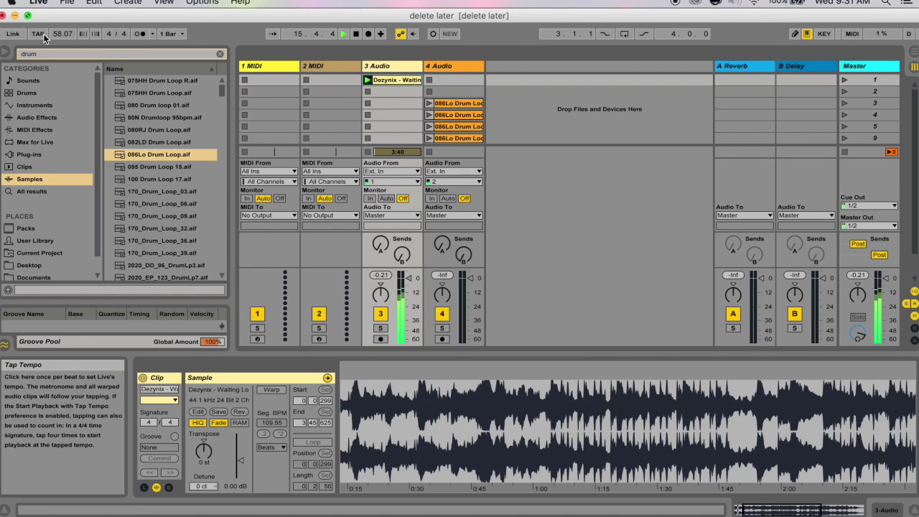
pyautogui.click(43, 36)
pyautogui.click(43, 36)
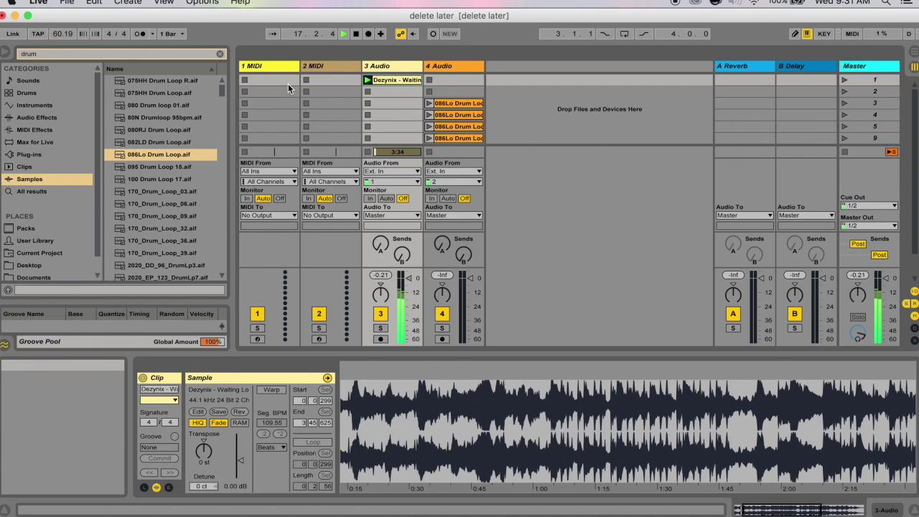
pyautogui.press('space')
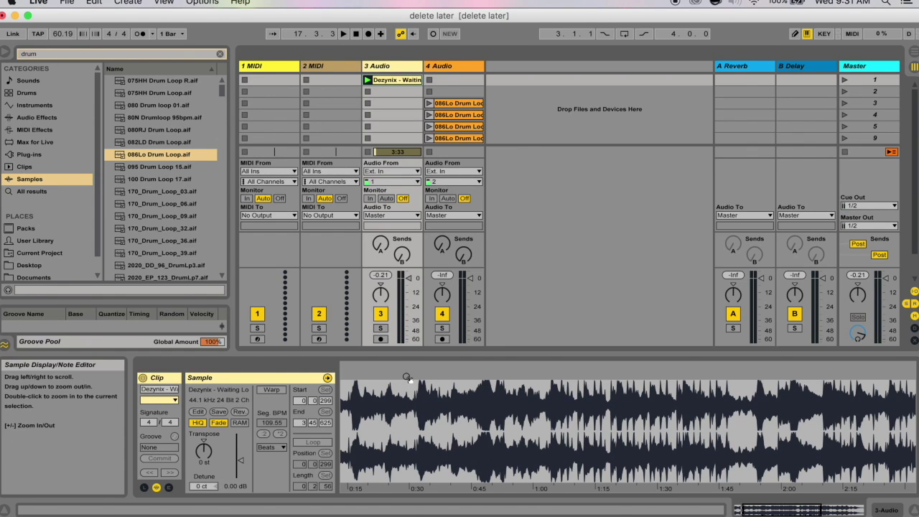
pyautogui.click(271, 389)
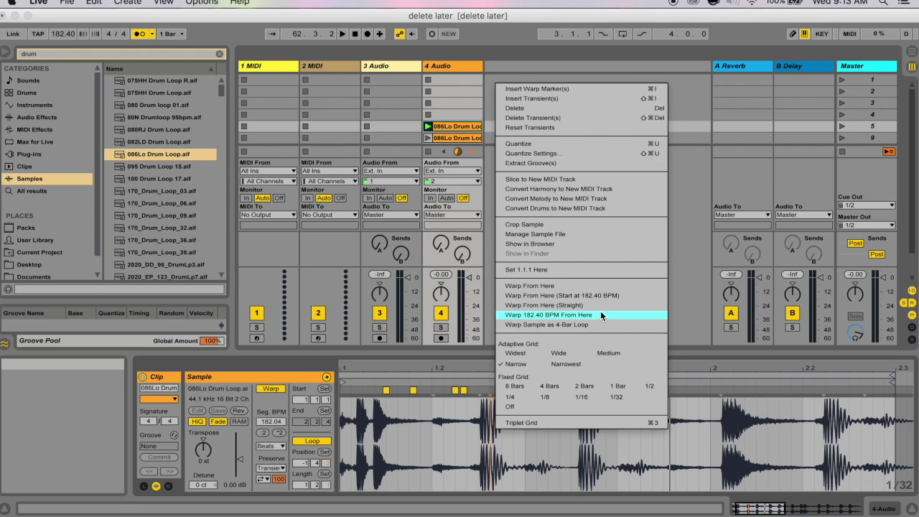
# Try warping the drum loop at 182.40 BPM from about 1.2.3, and undo the last change.
pyautogui.click(600, 314)
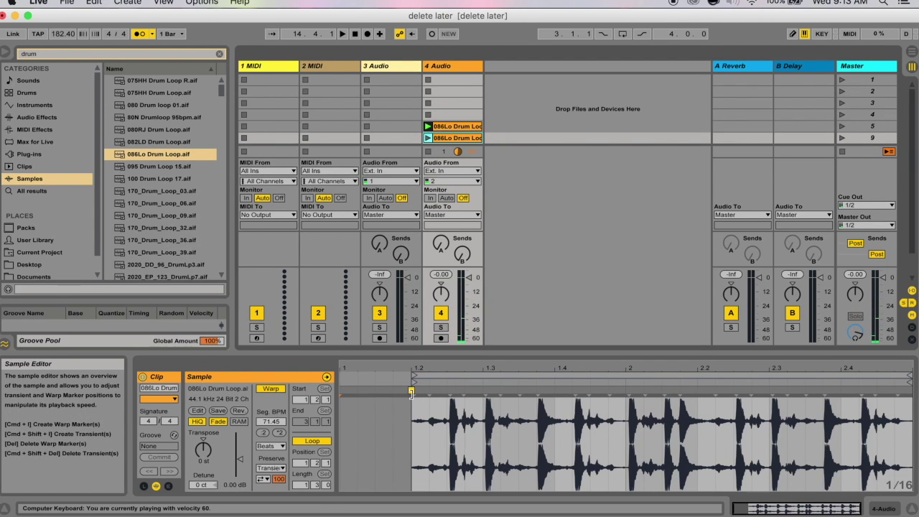
pyautogui.press('super+z')
# Warp the drum loop in scene 5 at 182.40 BPM from the start of bar 2.
pyautogui.rightClick(483, 390)
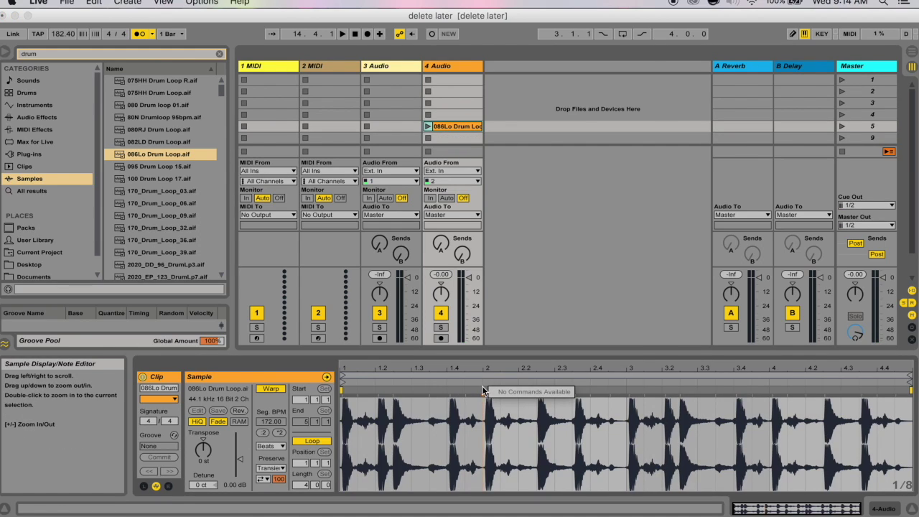
pyautogui.rightClick(485, 391)
pyautogui.click(578, 270)
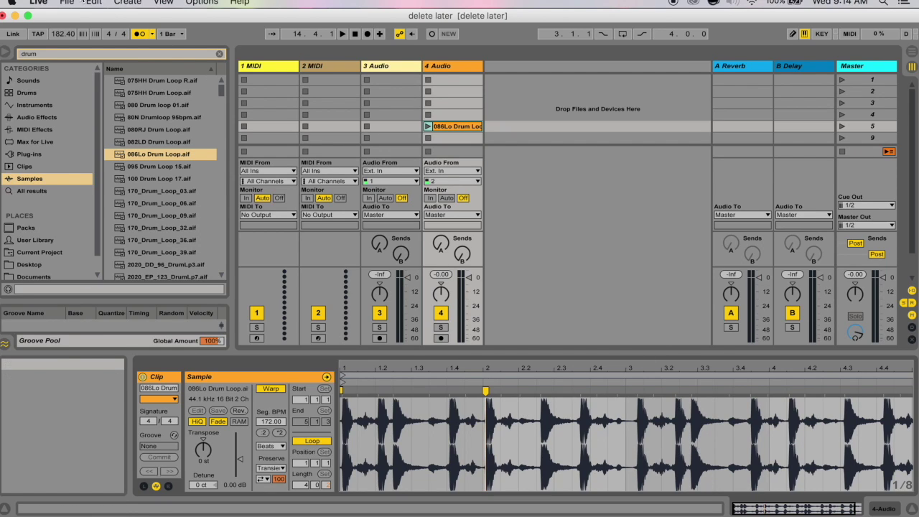
# Duplicate the drum loop clip into the slot below and compare the two copies' warp markers.
pyautogui.press('super+d')
pyautogui.click(466, 127)
pyautogui.keyDown('shift'); pyautogui.click(468, 136); pyautogui.keyUp('shift')
pyautogui.click(463, 134)
pyautogui.moveTo(464, 134); pyautogui.dragTo(275, 509)
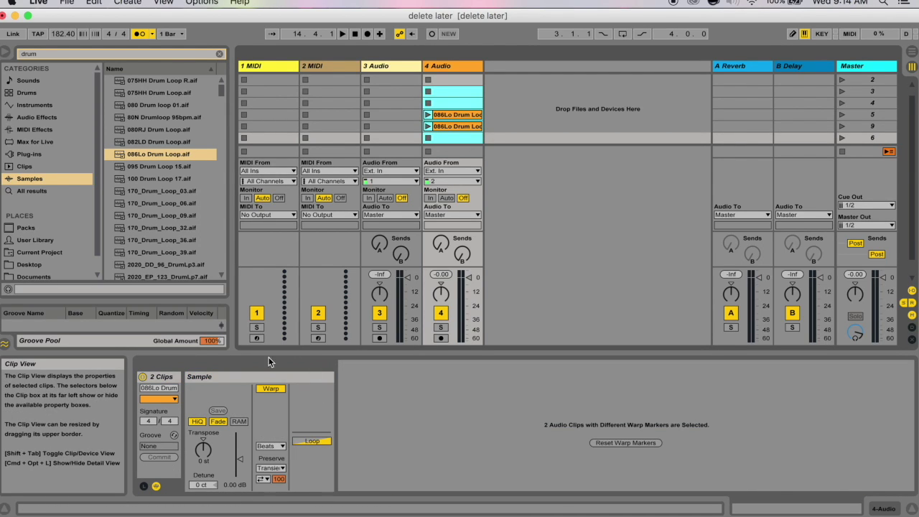
pyautogui.click(453, 125)
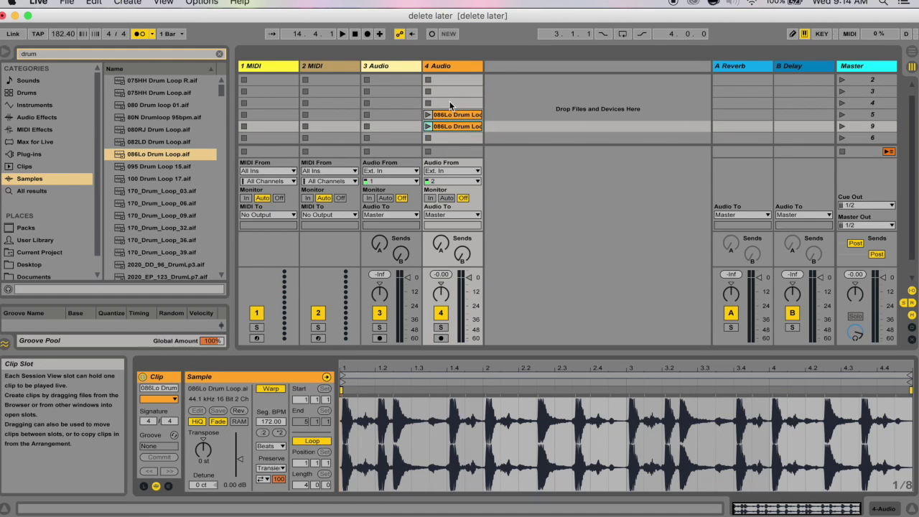
pyautogui.click(459, 114)
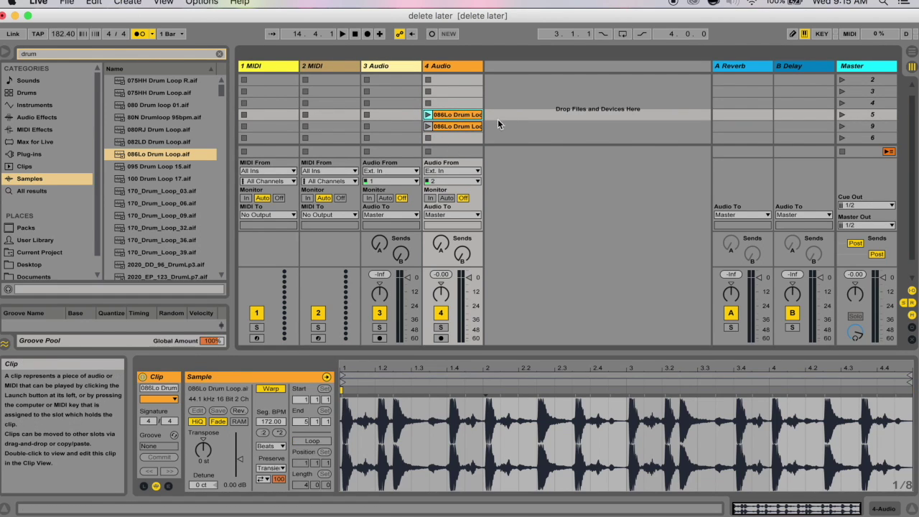
# Select the drum loop clips in scenes 5 and 9 together and add warp markers at bars 2 and 4 to both.
pyautogui.press('Delete')
pyautogui.moveTo(468, 132)
pyautogui.mouseDown()
pyautogui.moveTo(464, 117)
pyautogui.moveTo(465, 127)
pyautogui.mouseUp()
pyautogui.click(474, 126)
pyautogui.keyDown('shift'); pyautogui.click(463, 114); pyautogui.keyUp('shift')
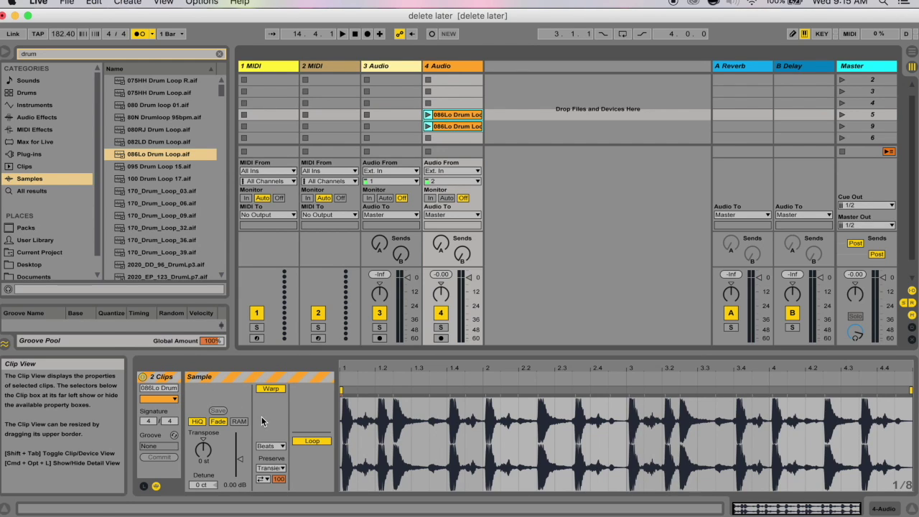
pyautogui.doubleClick(484, 389)
pyautogui.doubleClick(769, 392)
pyautogui.click(569, 137)
pyautogui.click(456, 114)
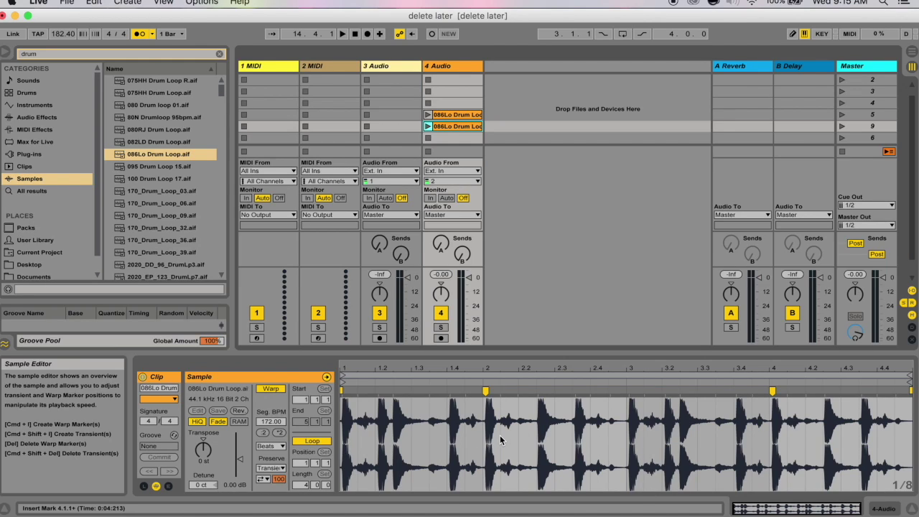
# Quantize the scene 9 drum loop to the grid, play it with the quantization undone for comparison, then stop and redo the quantization.
pyautogui.click(519, 402)
pyautogui.click(94, 2)
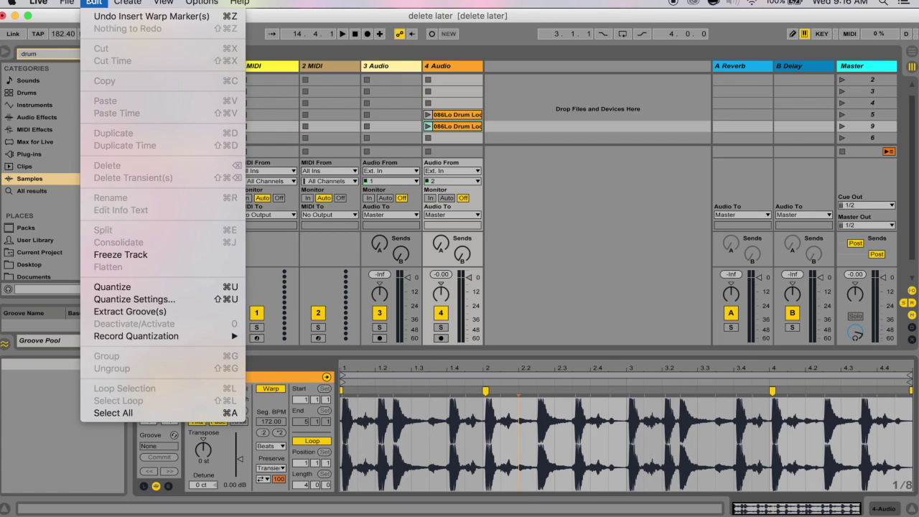
pyautogui.click(175, 287)
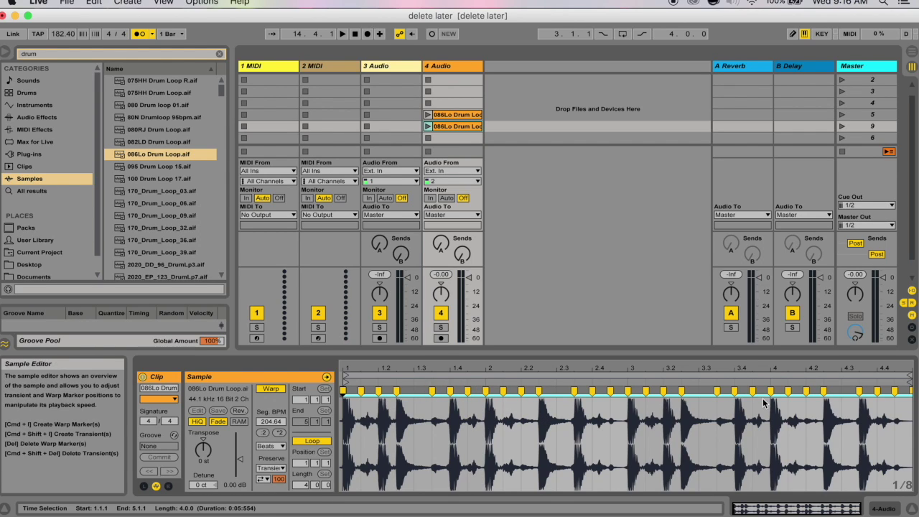
pyautogui.click(428, 126)
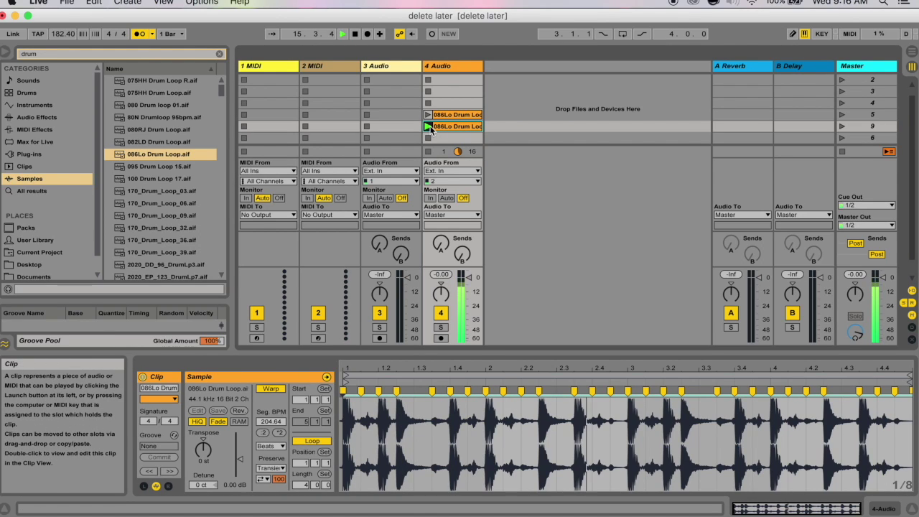
pyautogui.press('super+z')
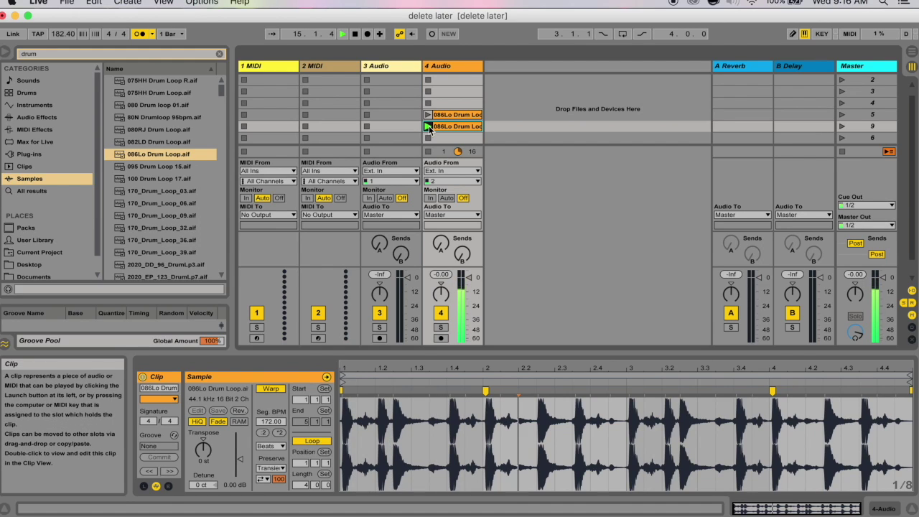
pyautogui.press('space')
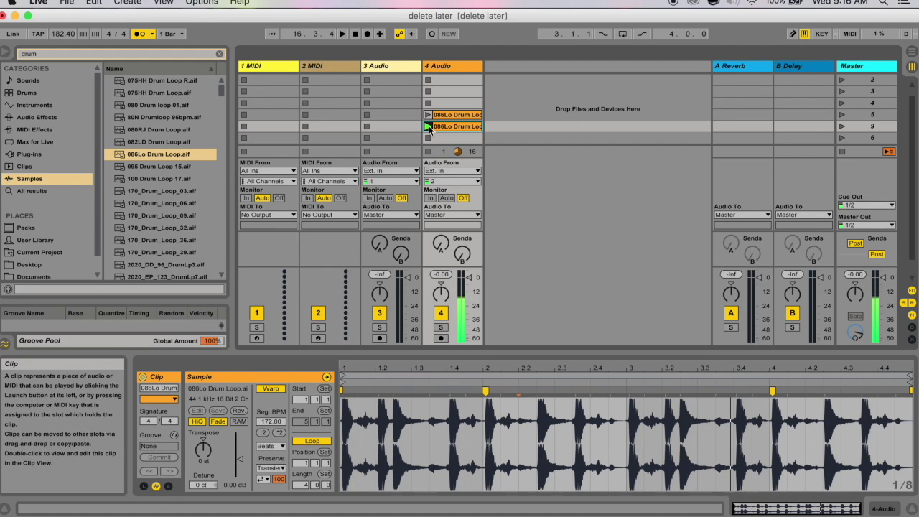
pyautogui.press('super+z')
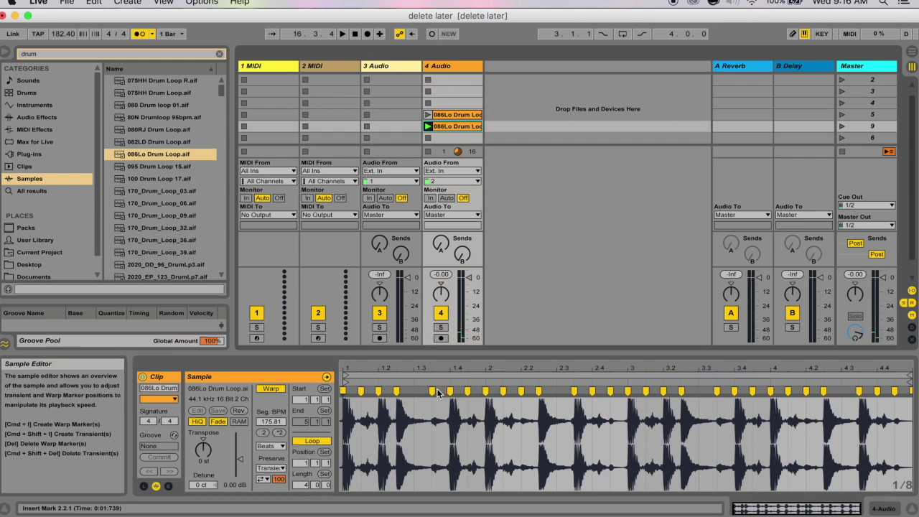
# Adjust individual warp markers in the quantized drum loop, shifting one onto beat 1.3.1.
pyautogui.doubleClick(413, 390)
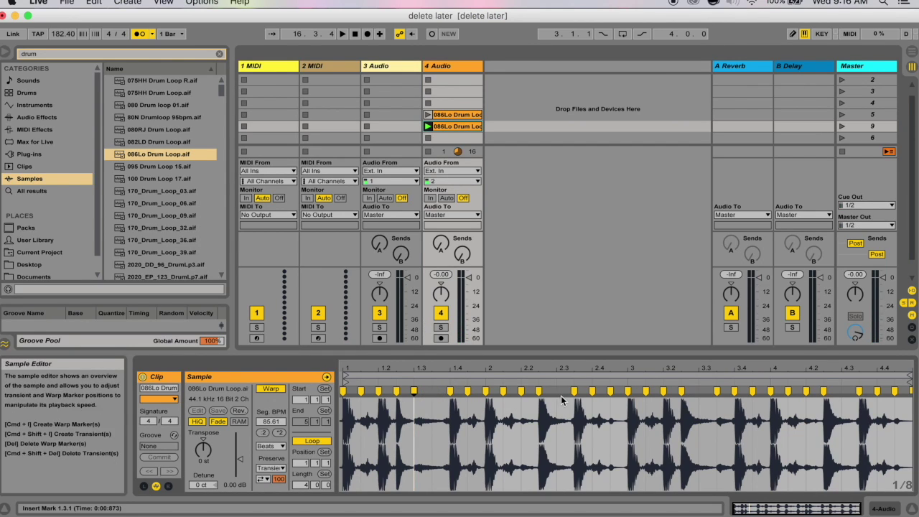
pyautogui.moveTo(540, 391)
pyautogui.mouseDown()
pyautogui.moveTo(555, 392)
pyautogui.moveTo(538, 392)
pyautogui.mouseUp()
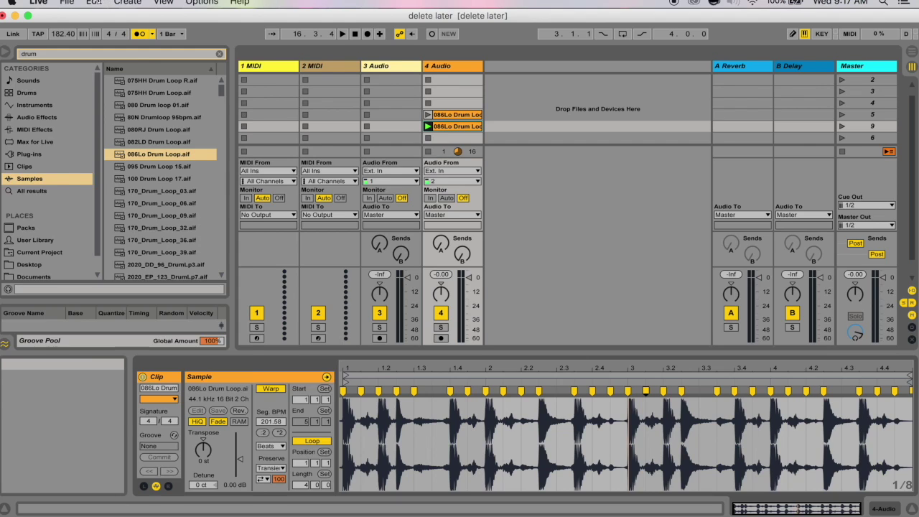
# Review the grid and amount options in the quantize settings and leave them without quantizing.
pyautogui.click(94, 3)
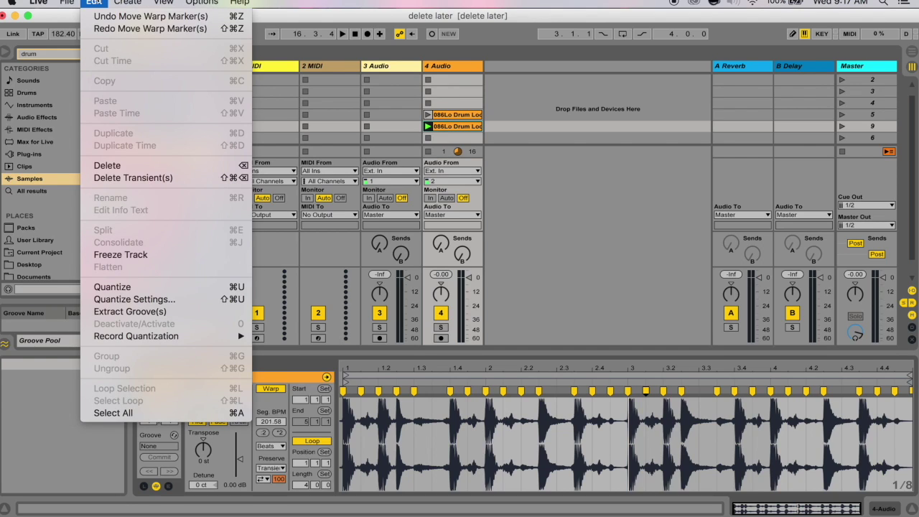
pyautogui.click(161, 299)
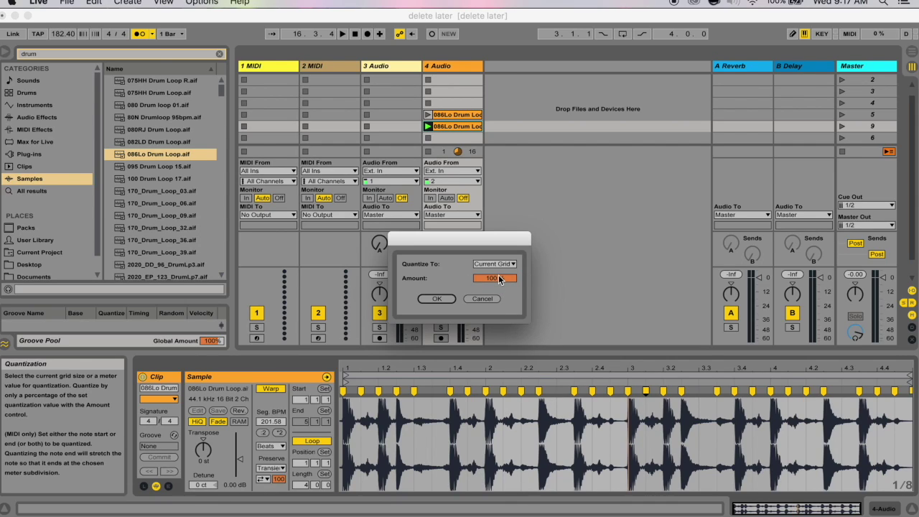
pyautogui.moveTo(499, 276); pyautogui.dragTo(472, 303)
pyautogui.click(484, 299)
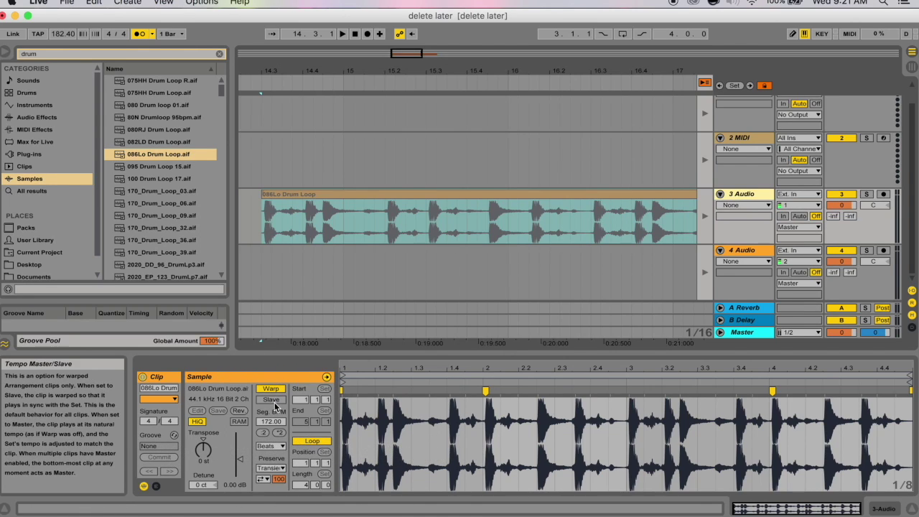
# Compare the drum loop's warp settings in Session View and Arrangement View, looking for the tempo Master/Slave option.
pyautogui.press('Tab')
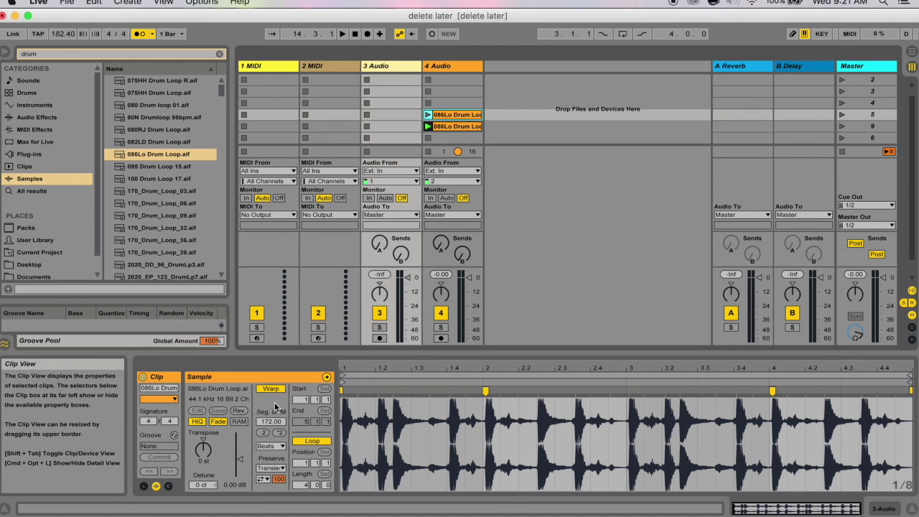
pyautogui.press('Tab')
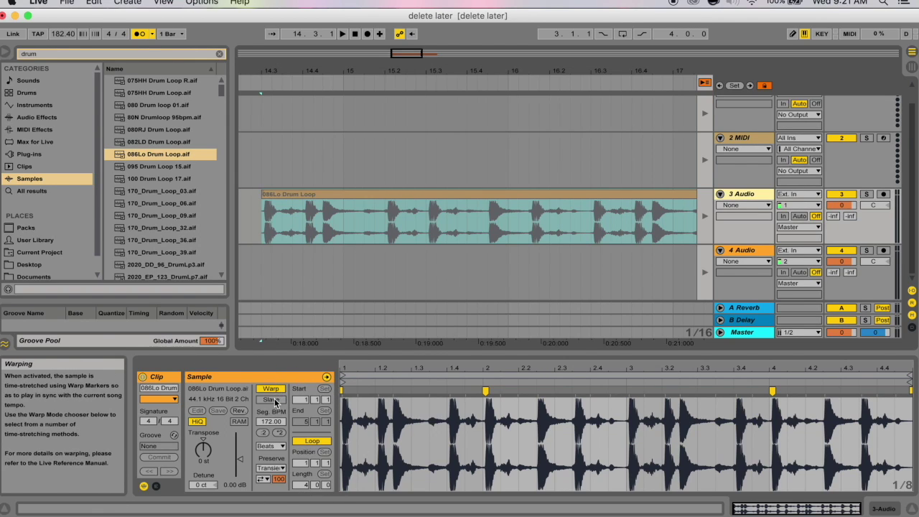
pyautogui.press('Tab')
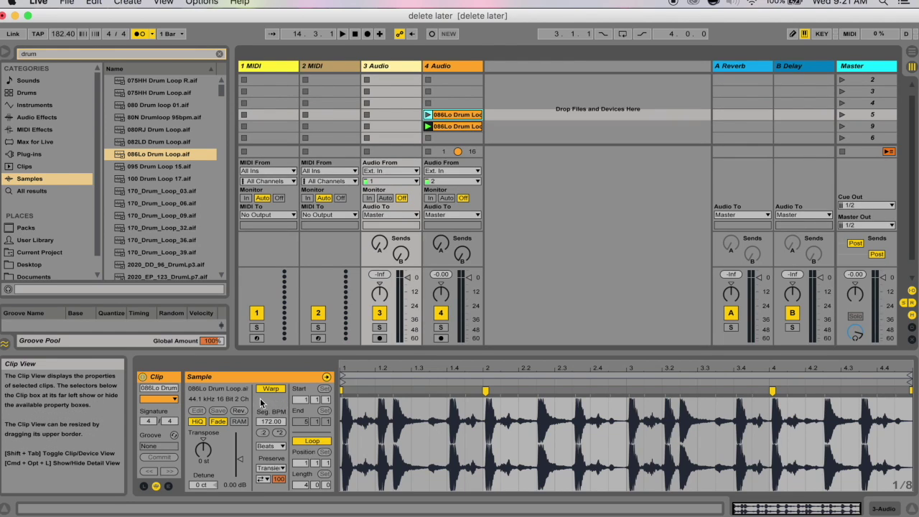
pyautogui.press('Tab')
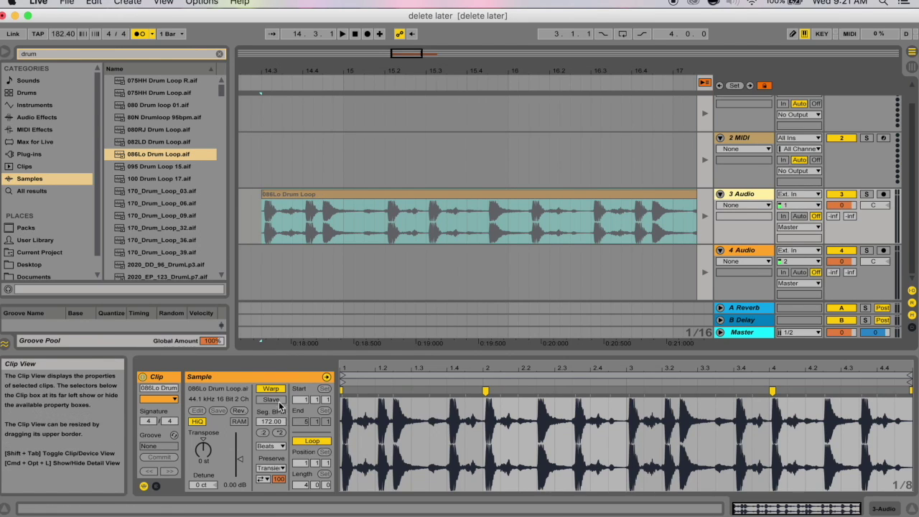
# Make the arrangement drum loop the tempo master, play and stop it, and set it back to Slave.
pyautogui.click(272, 399)
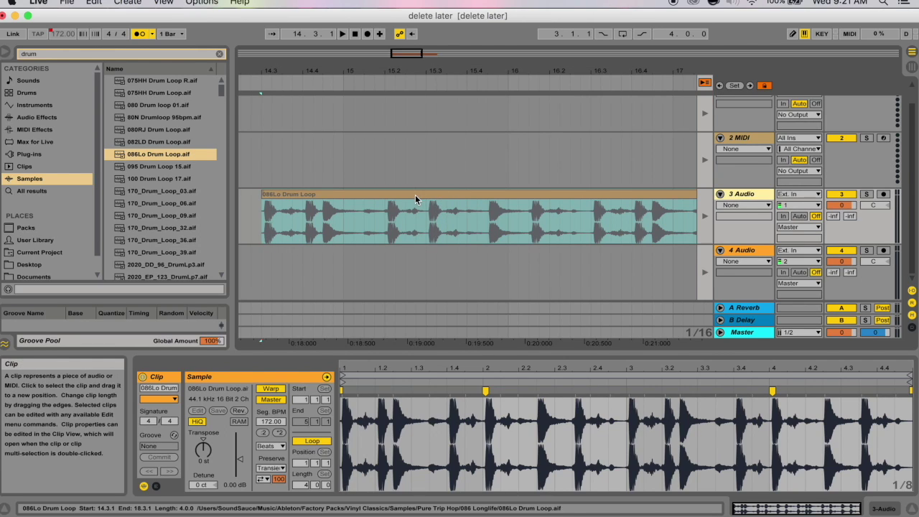
pyautogui.click(342, 34)
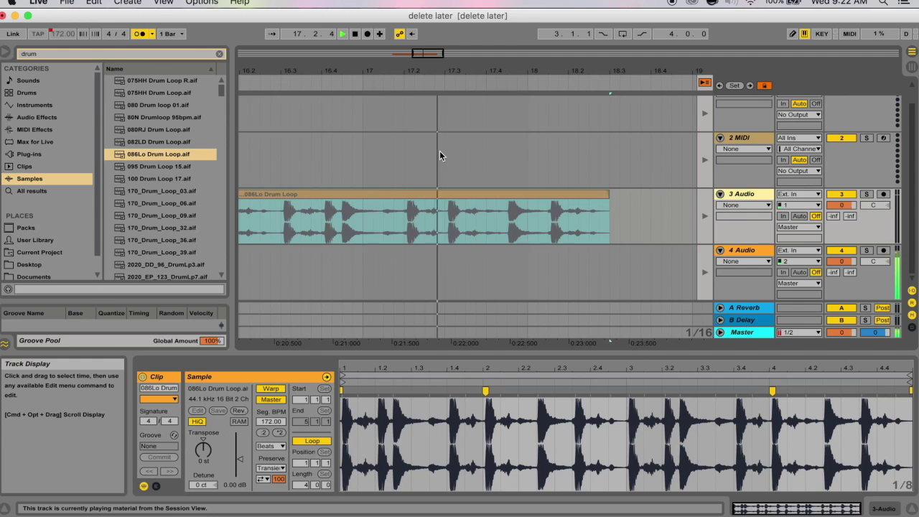
pyautogui.press('space')
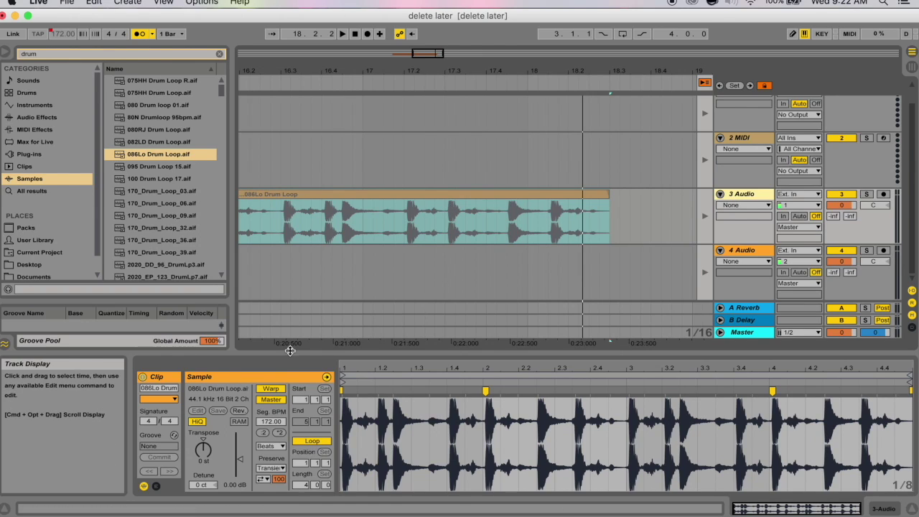
pyautogui.click(270, 399)
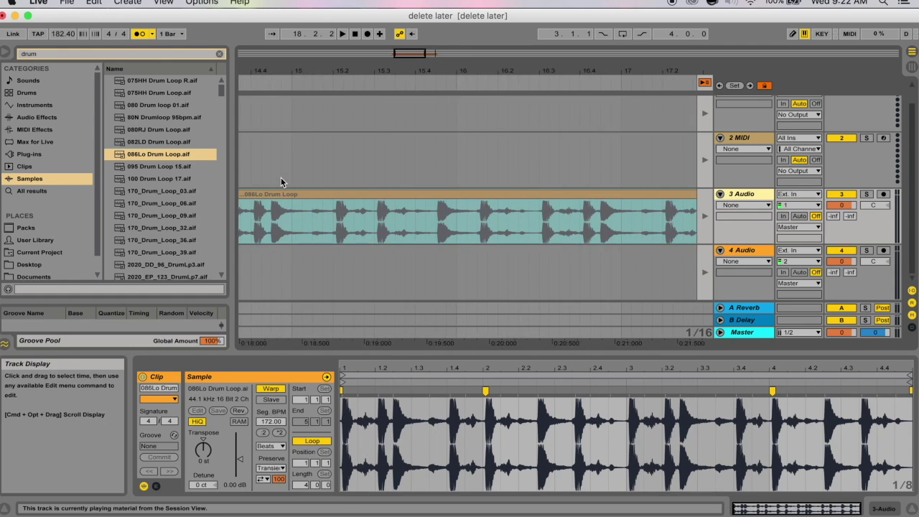
# Play the arrangement drum loop from its start at 14.3.1 in Slave mode and stop playback.
pyautogui.hscroll(-6, 281, 178)
pyautogui.scroll(1, 281, 177)
pyautogui.click(478, 218)
pyautogui.press('space')
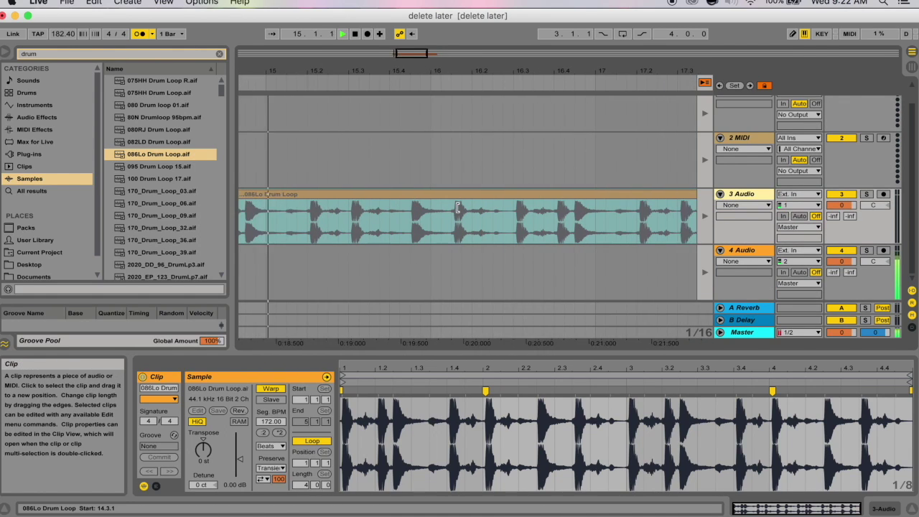
pyautogui.hscroll(-3, 456, 207)
pyautogui.press('space')
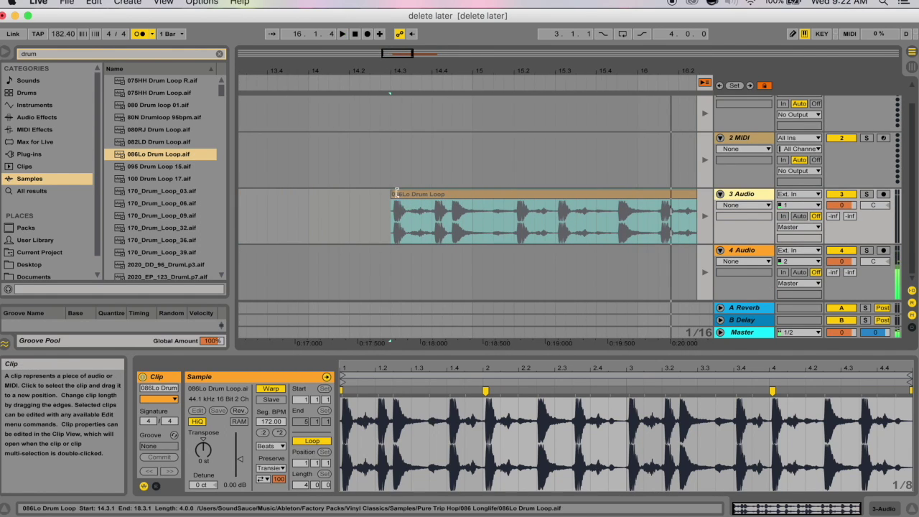
# Set the project tempo to 50 BPM, start playback and make the arrangement drum loop the tempo master.
pyautogui.click(62, 33)
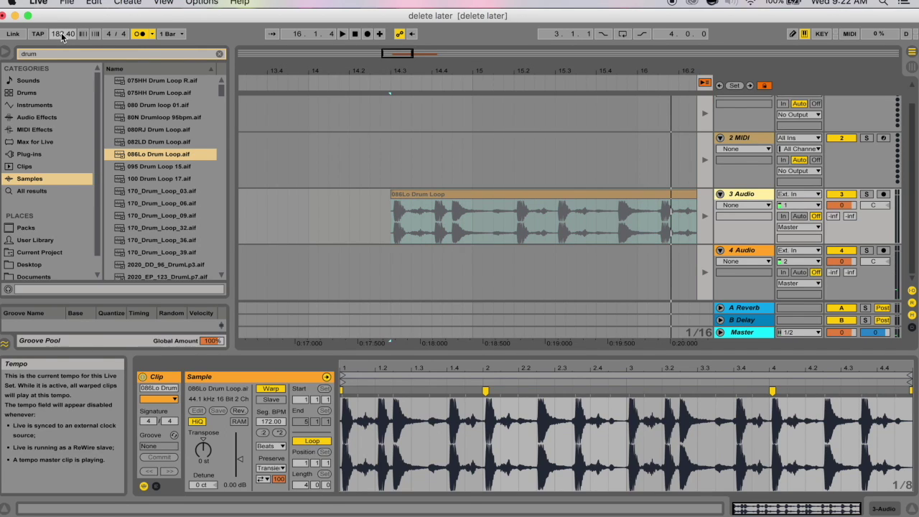
pyautogui.write('17')
pyautogui.press('Return')
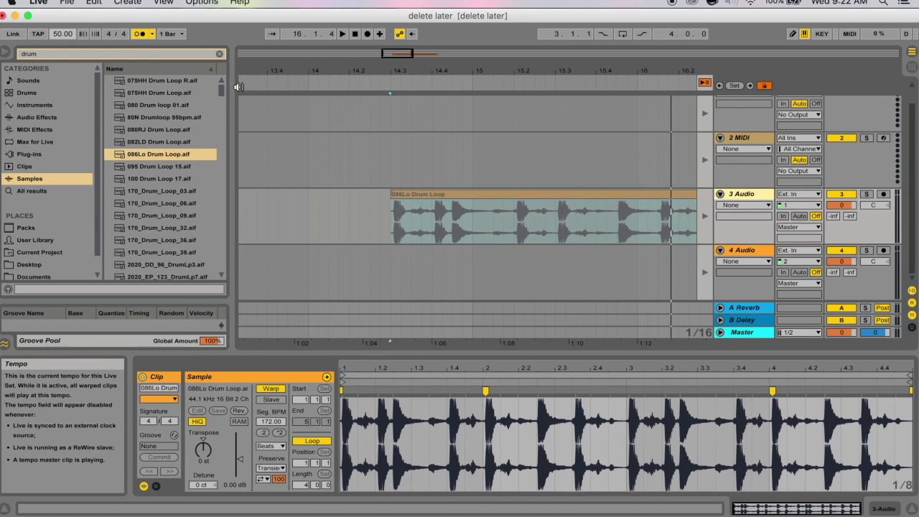
pyautogui.press('space')
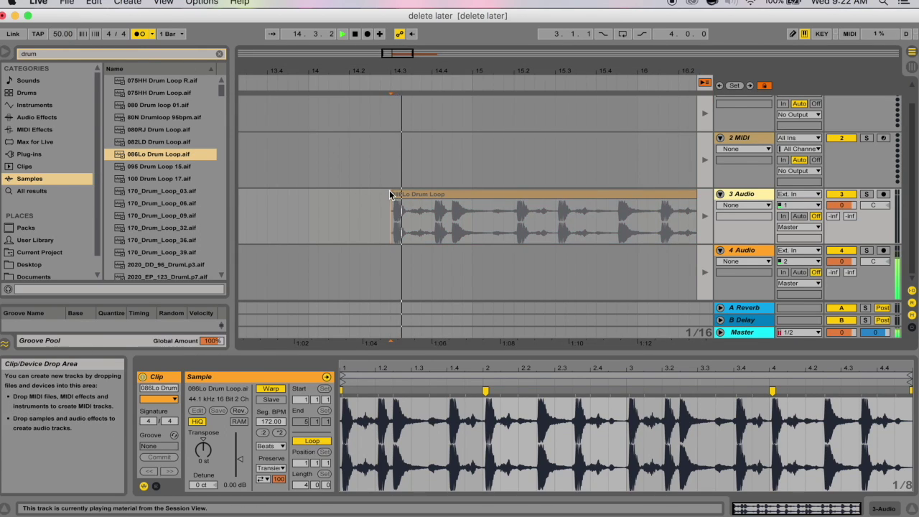
pyautogui.click(276, 404)
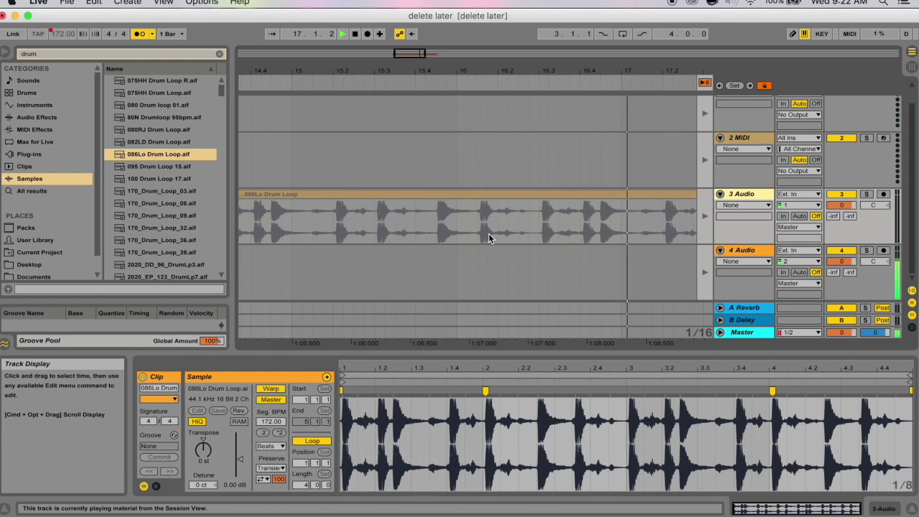
# Delete the tempo master drum loop from the arrangement and undo the deletion.
pyautogui.click(514, 195)
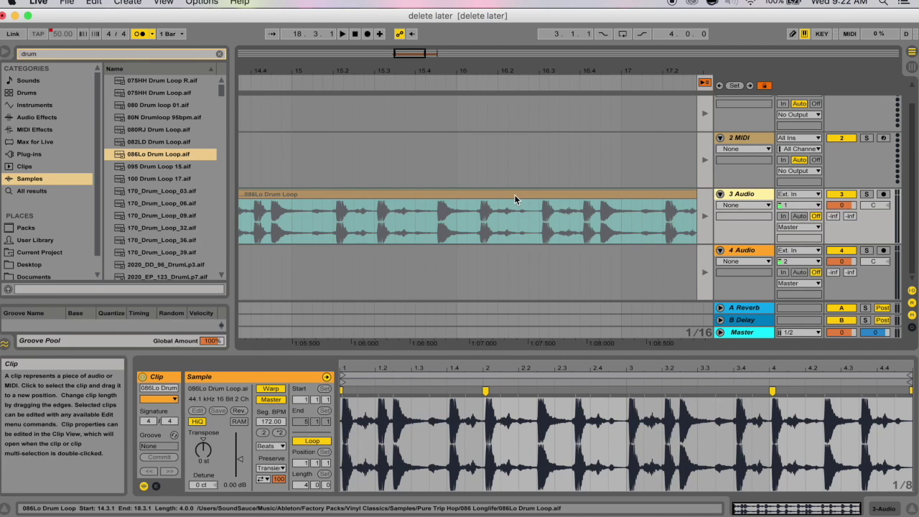
pyautogui.press('Delete')
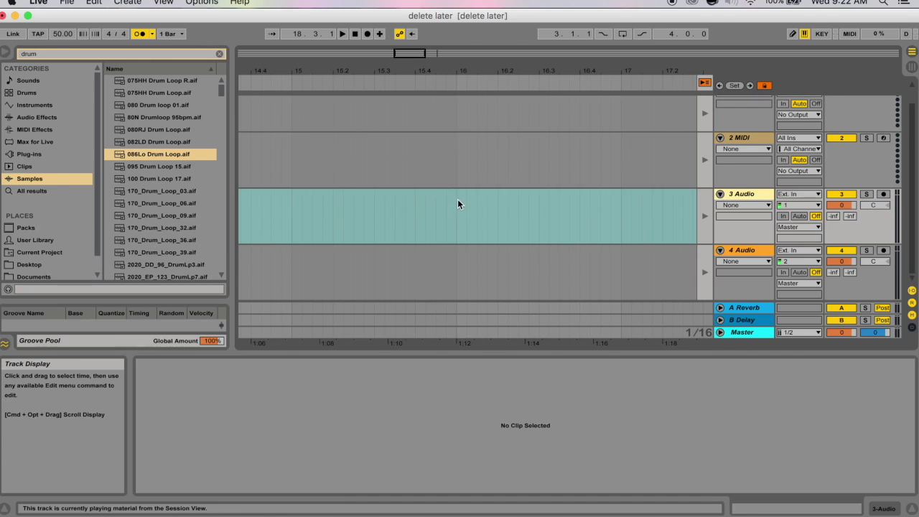
pyautogui.press('super+z')
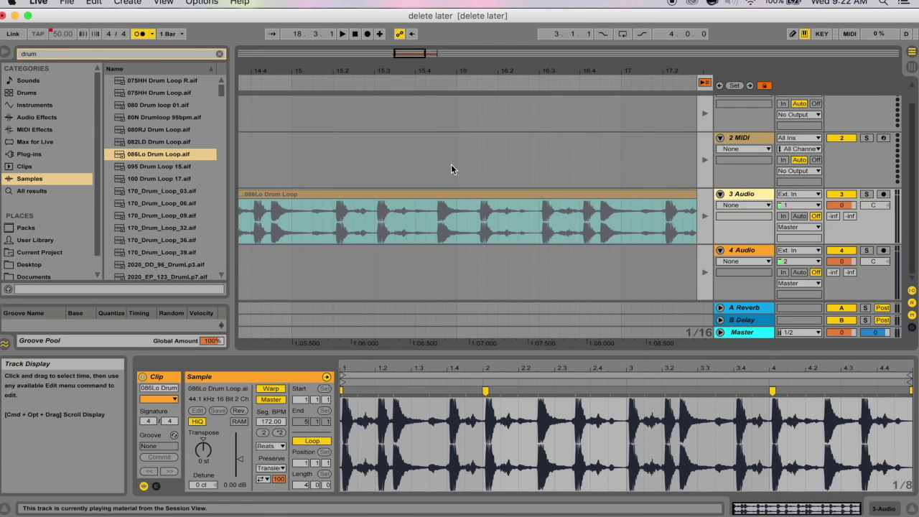
# Examine the warp mode choices for the arrangement drum loop, leaving it on Beats.
pyautogui.click(271, 445)
pyautogui.click(276, 450)
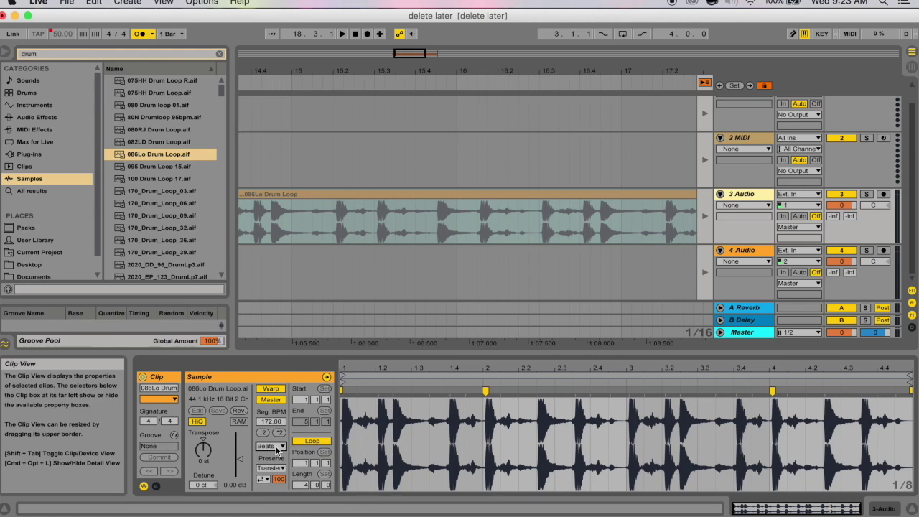